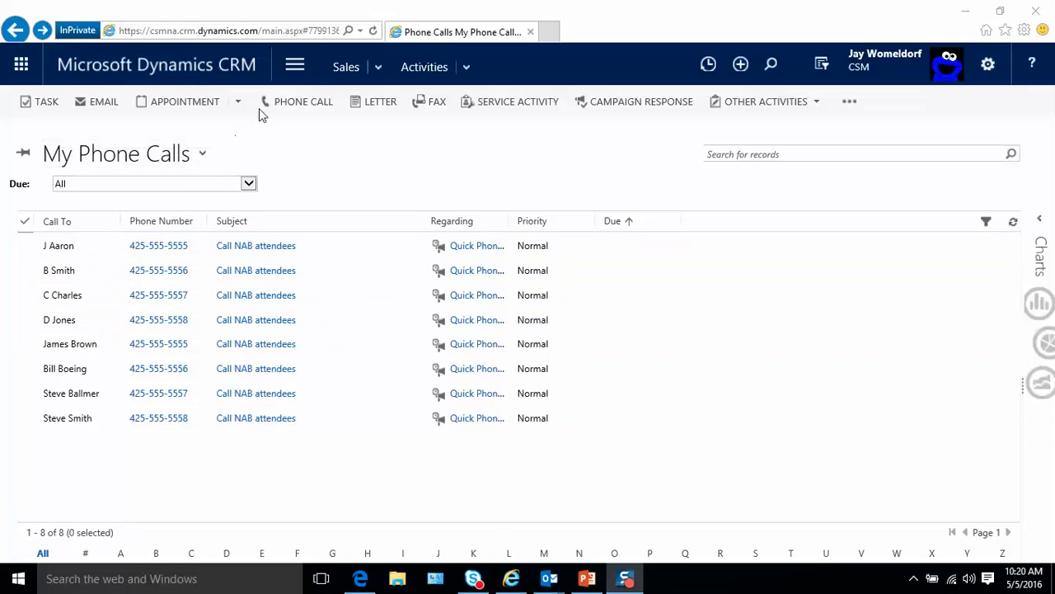
# - Go to Sales > Activities and open the lead behind the NAB attendee phone call
pyautogui.click(292, 74)
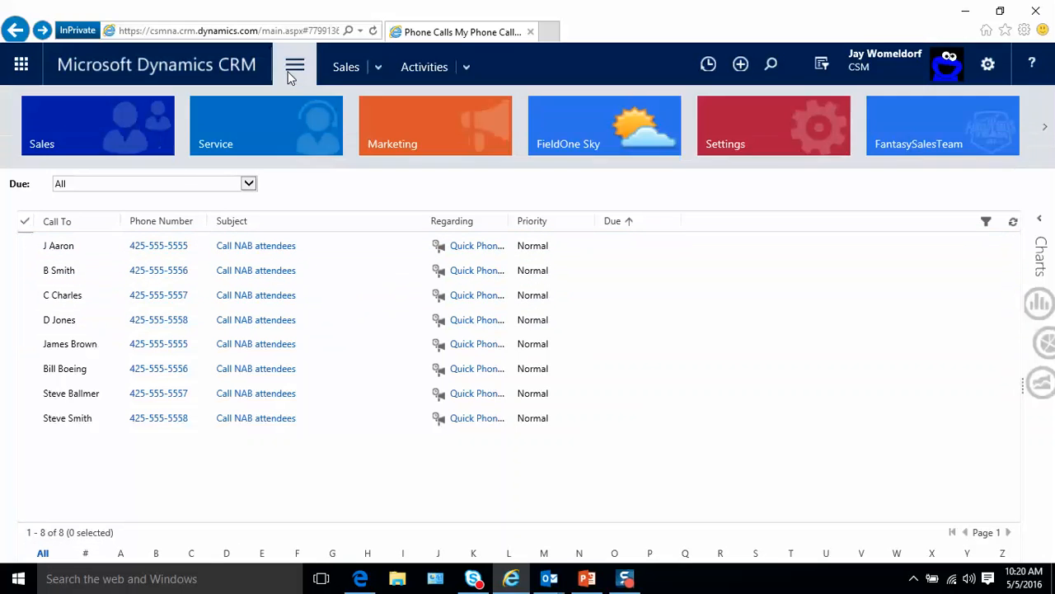
pyautogui.click(126, 130)
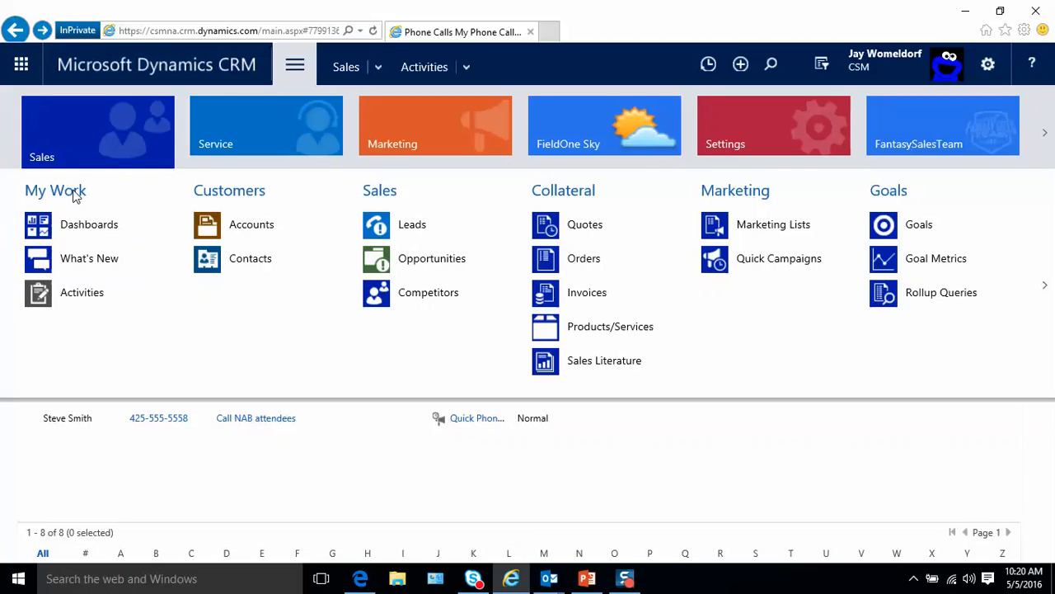
pyautogui.click(86, 301)
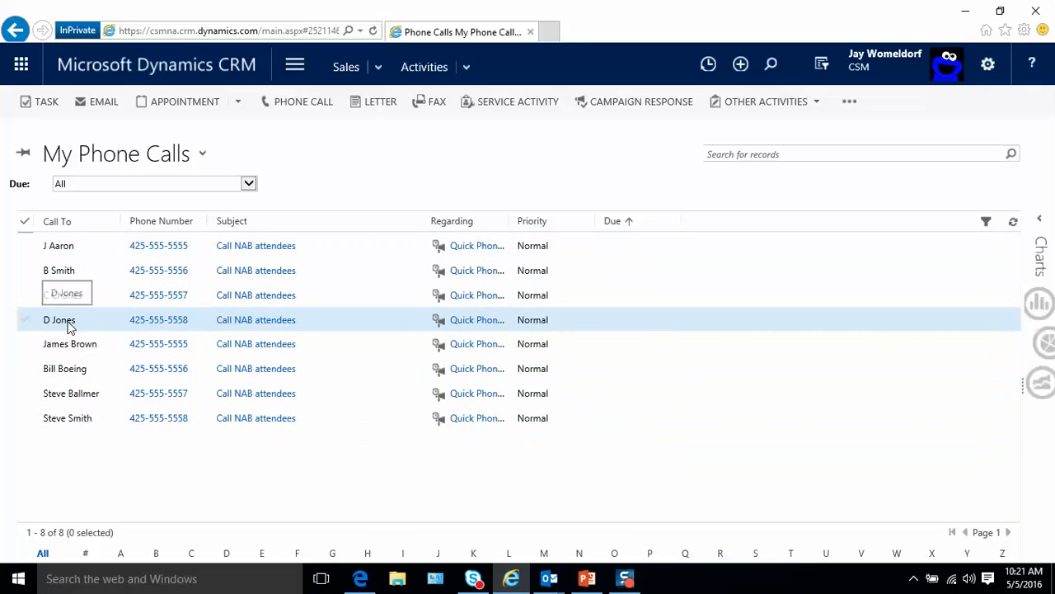
pyautogui.click(69, 327)
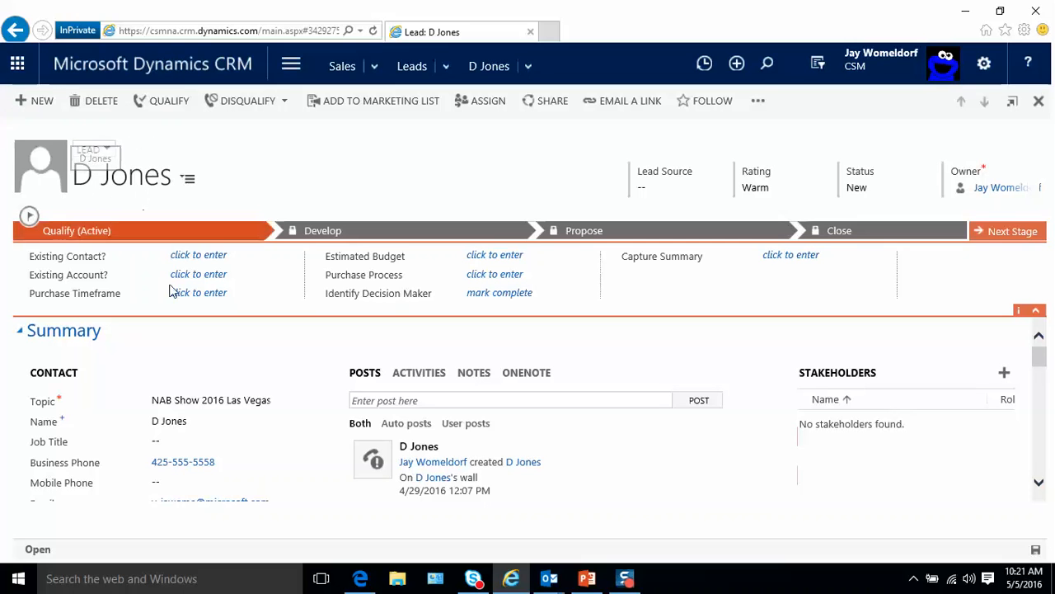
# - Expand the lead's first-name initial into the full first name and save the form
pyautogui.click(222, 419)
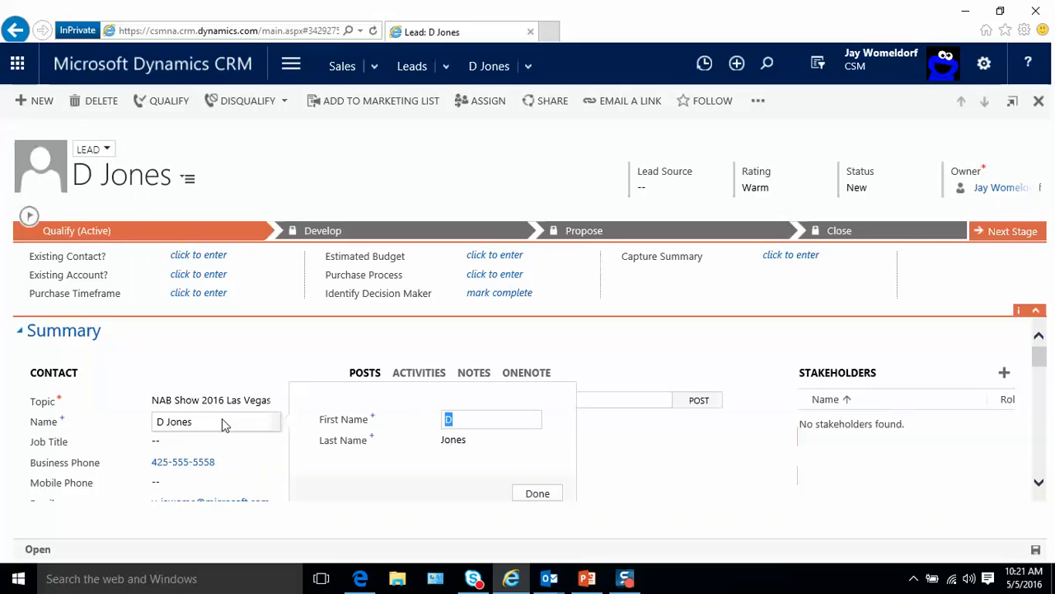
pyautogui.click(497, 421)
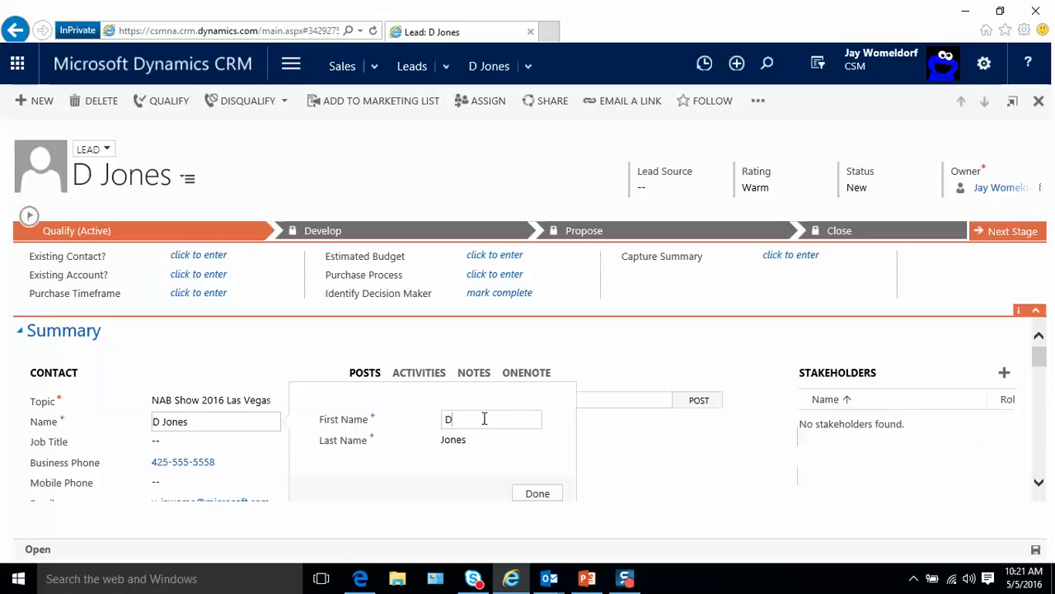
pyautogui.write('onald')
pyautogui.click(535, 494)
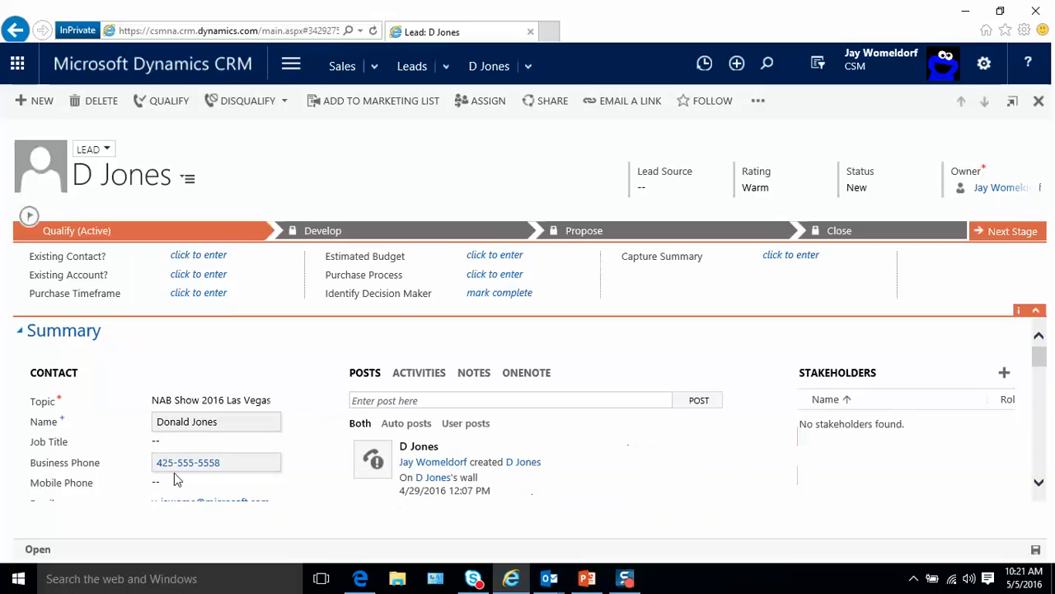
pyautogui.scroll(-1, 208, 470)
pyautogui.scroll(-2, 208, 470)
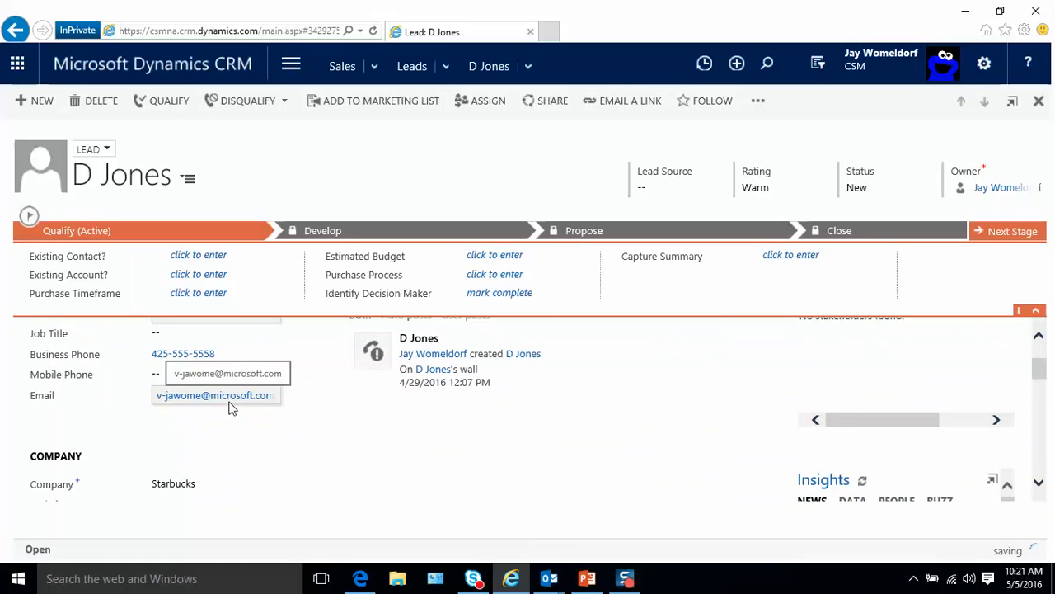
pyautogui.scroll(-1, 230, 407)
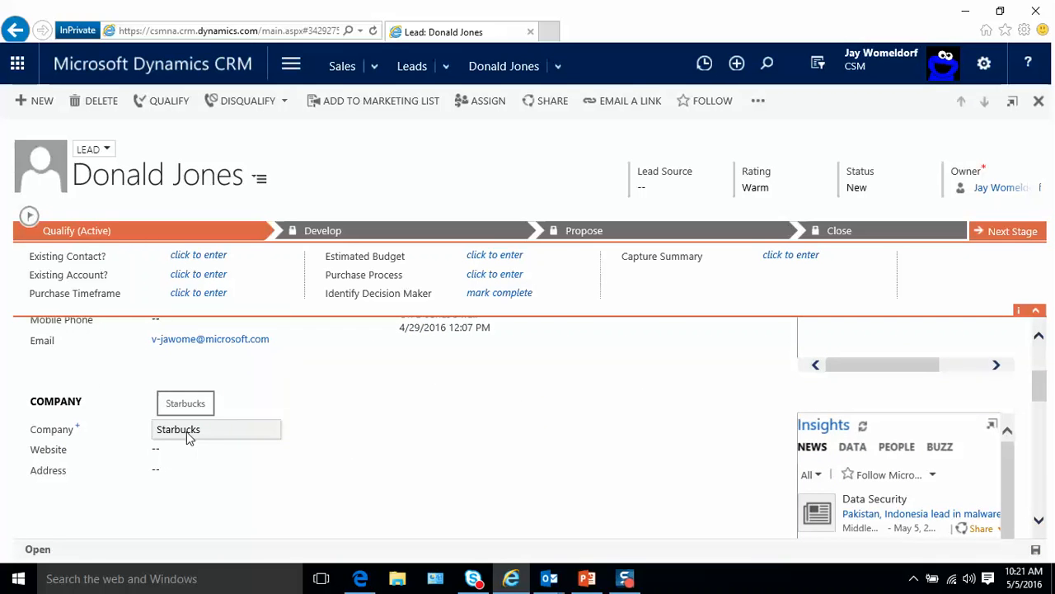
pyautogui.scroll(3, 421, 431)
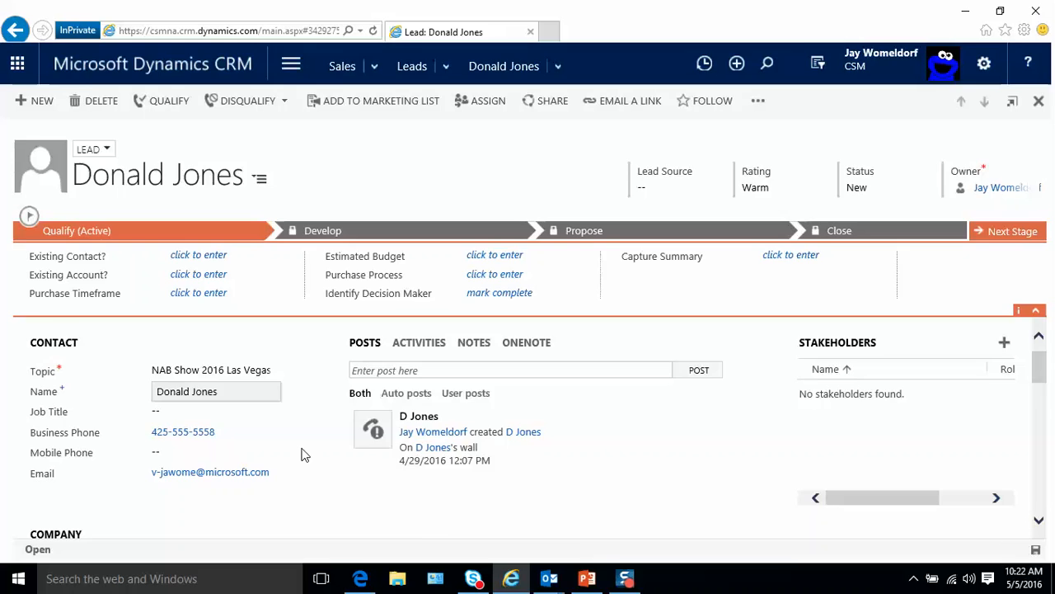
pyautogui.scroll(4, 305, 455)
# - Zoom the browser out to fit the lead form, then pop the Insights panel into a new window
pyautogui.scroll(-5, 305, 455)
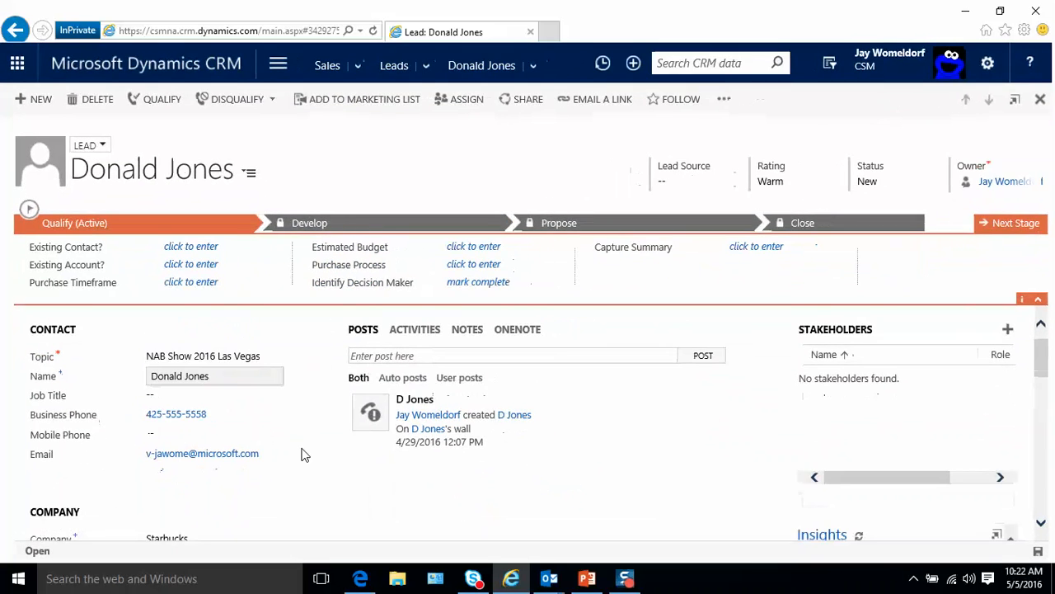
pyautogui.scroll(-1, 305, 454)
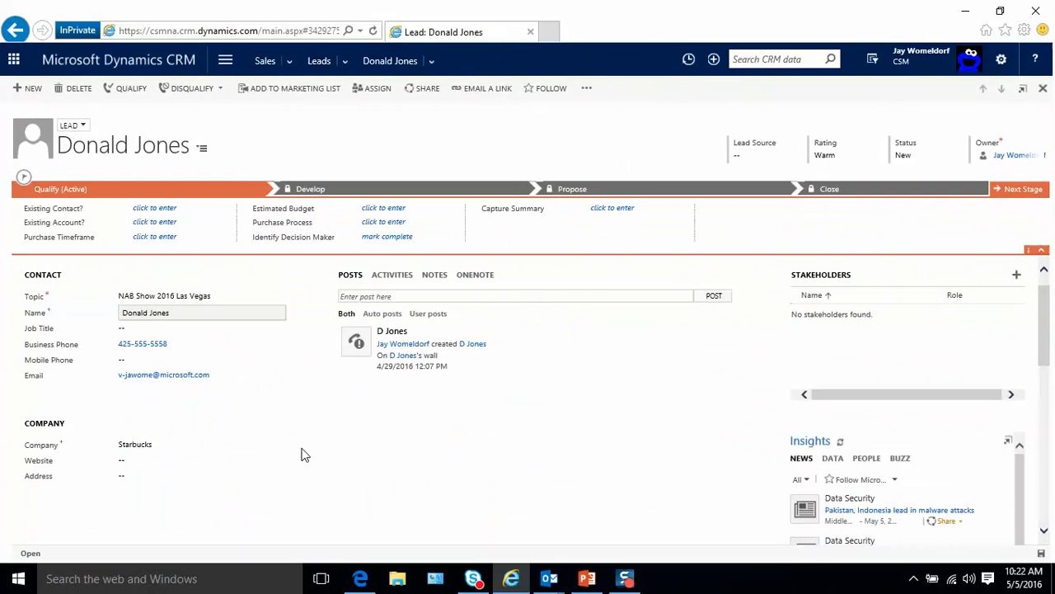
pyautogui.scroll(-2, 303, 454)
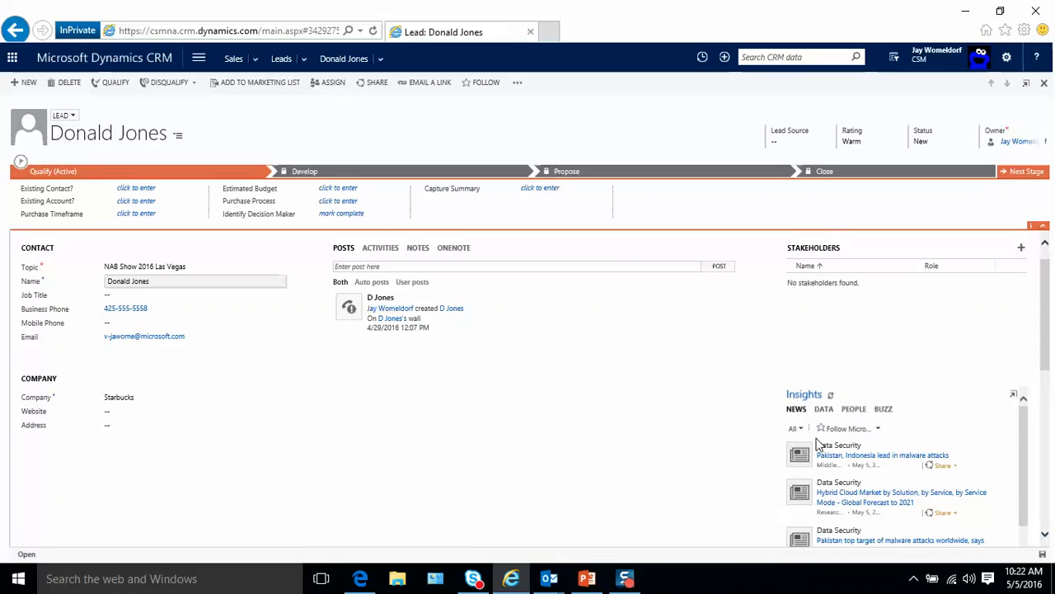
pyautogui.click(1017, 399)
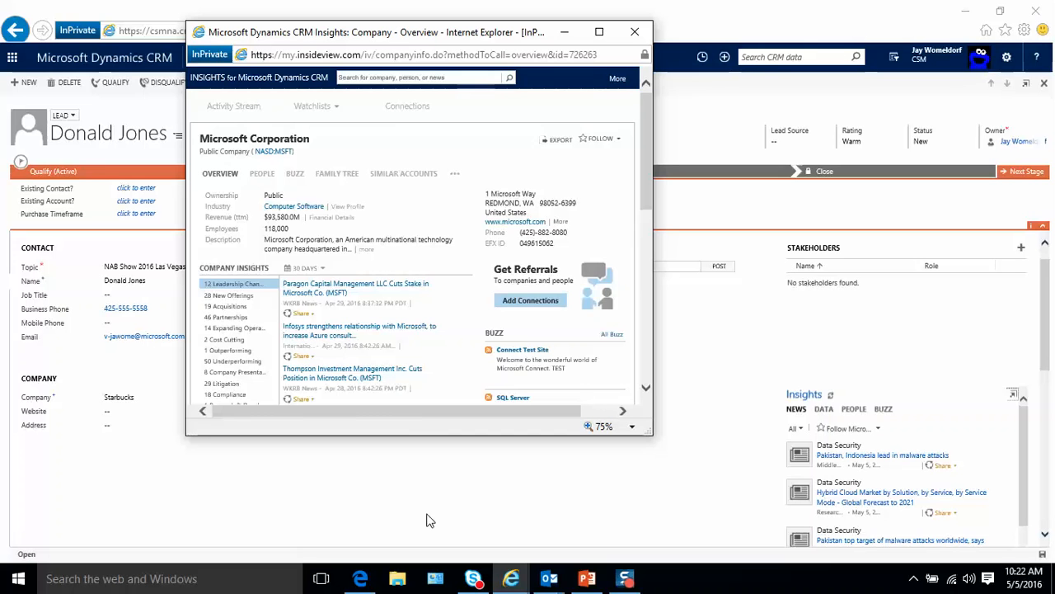
# - Search 'starbuc' in Insights, open the Starbucks Corporation profile, and enlarge the window
pyautogui.click(368, 76)
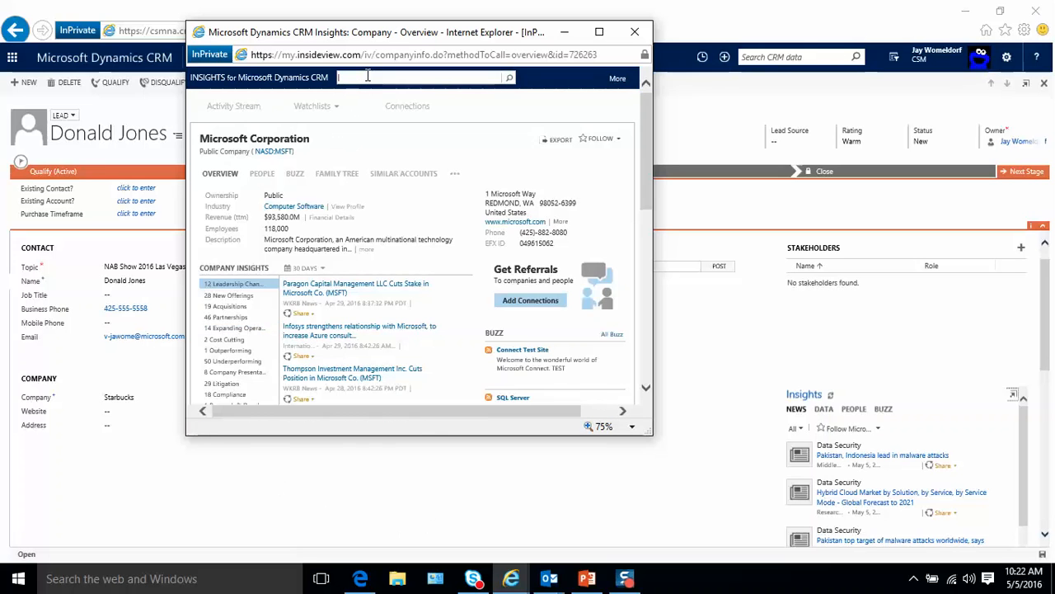
pyautogui.write('starb')
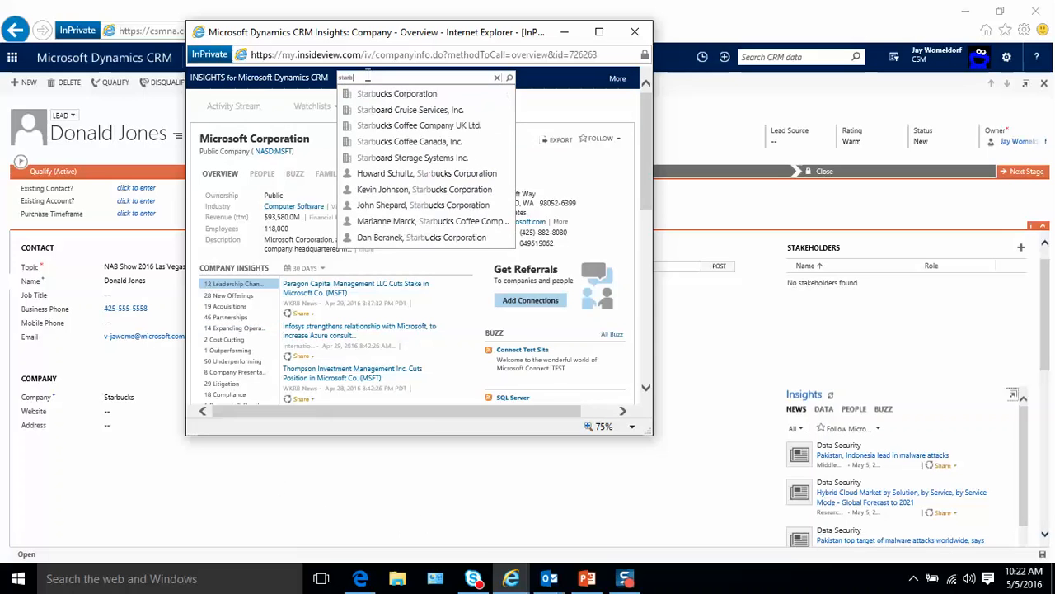
pyautogui.write('uc')
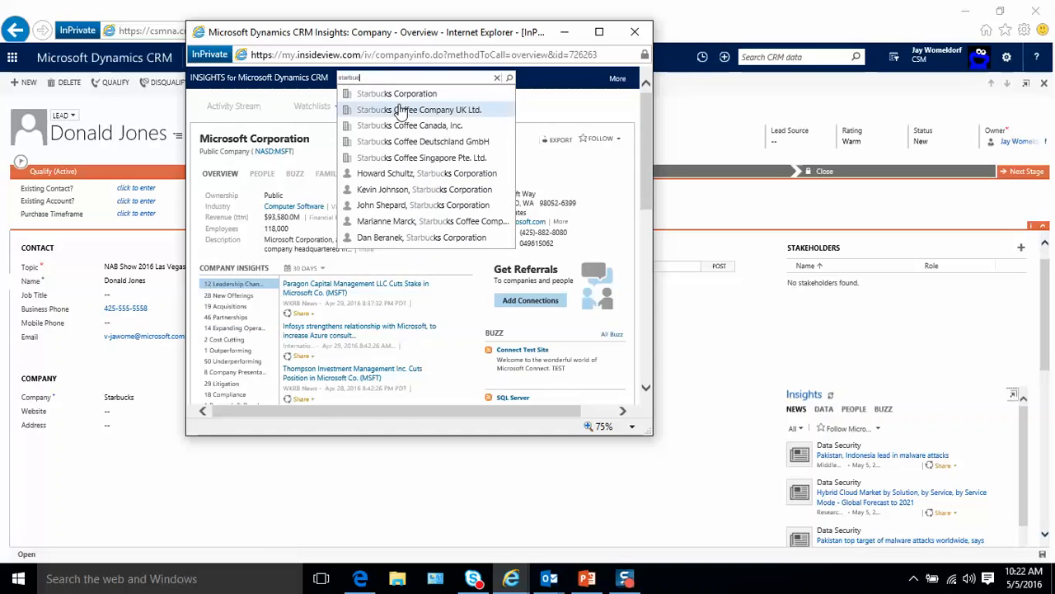
pyautogui.click(400, 95)
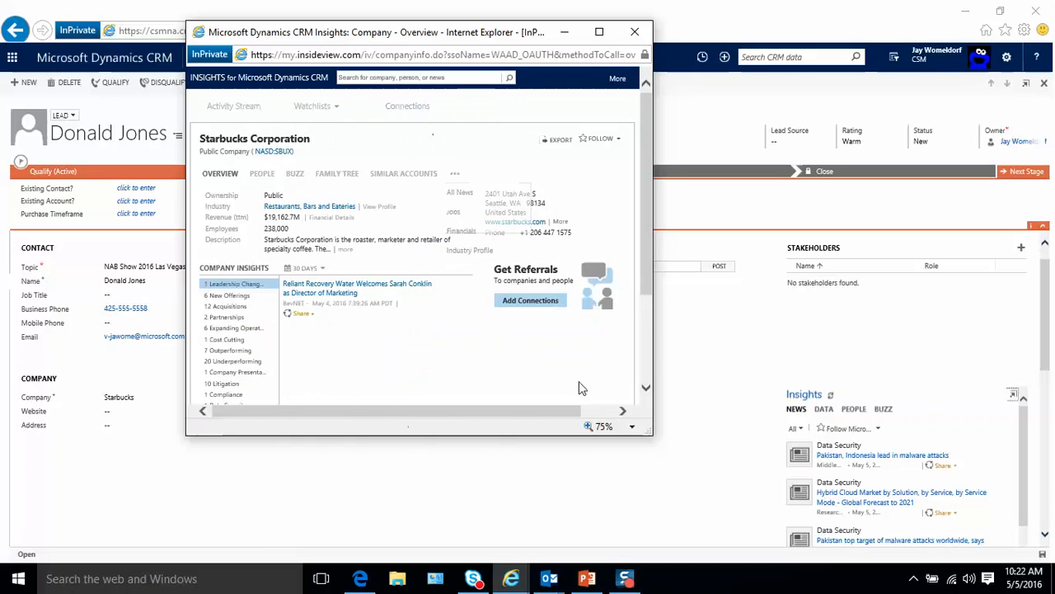
pyautogui.moveTo(652, 433); pyautogui.dragTo(857, 492)
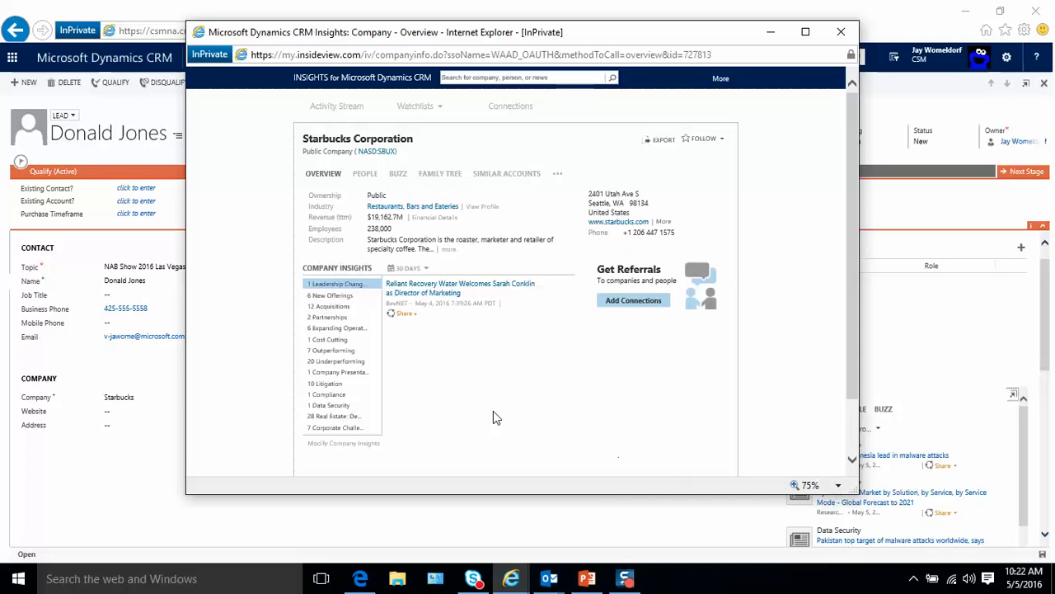
pyautogui.scroll(-1, 467, 396)
pyautogui.scroll(3, 468, 396)
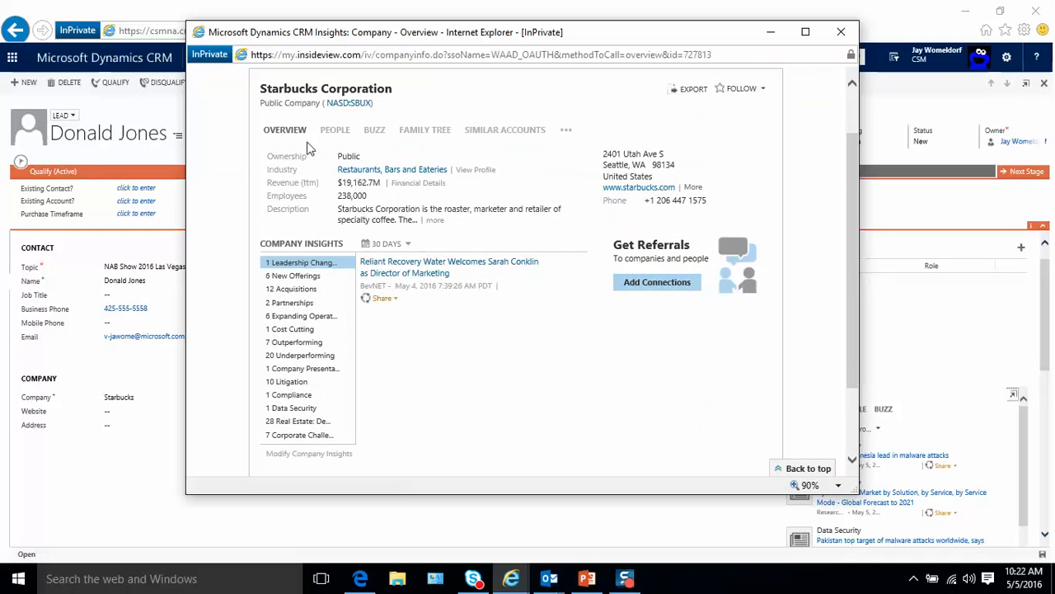
# - Browse Starbucks' New Offerings and Acquisitions news, then view its People list
pyautogui.click(307, 276)
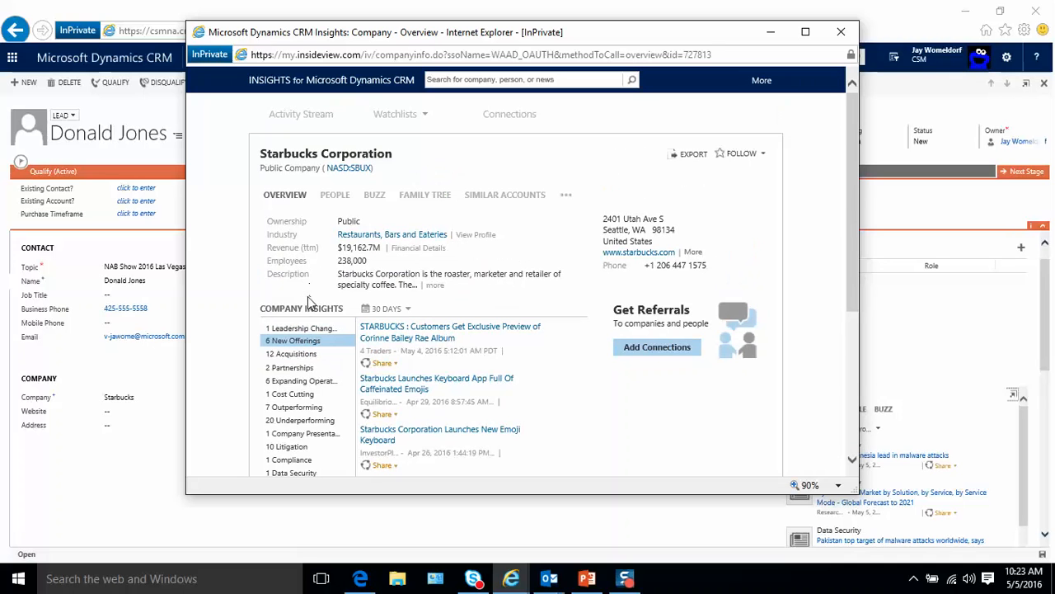
pyautogui.click(300, 359)
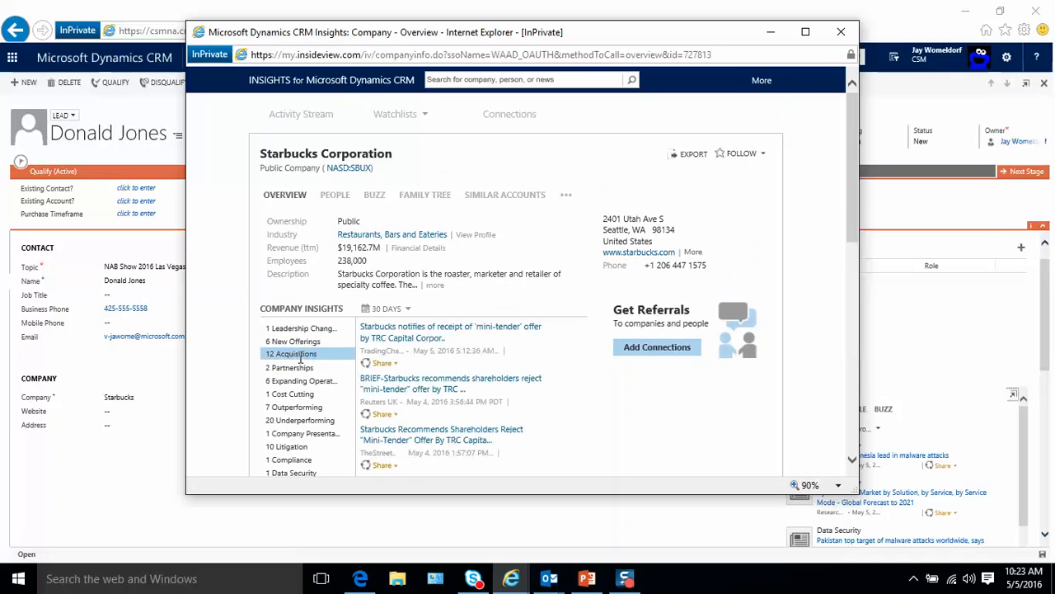
pyautogui.moveTo(417, 343)
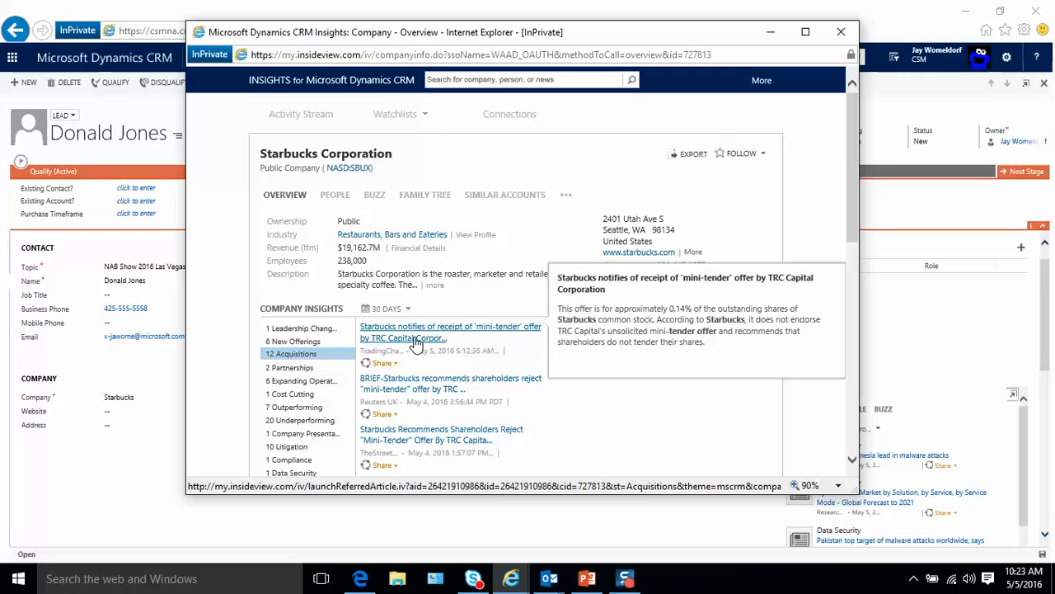
pyautogui.click(338, 199)
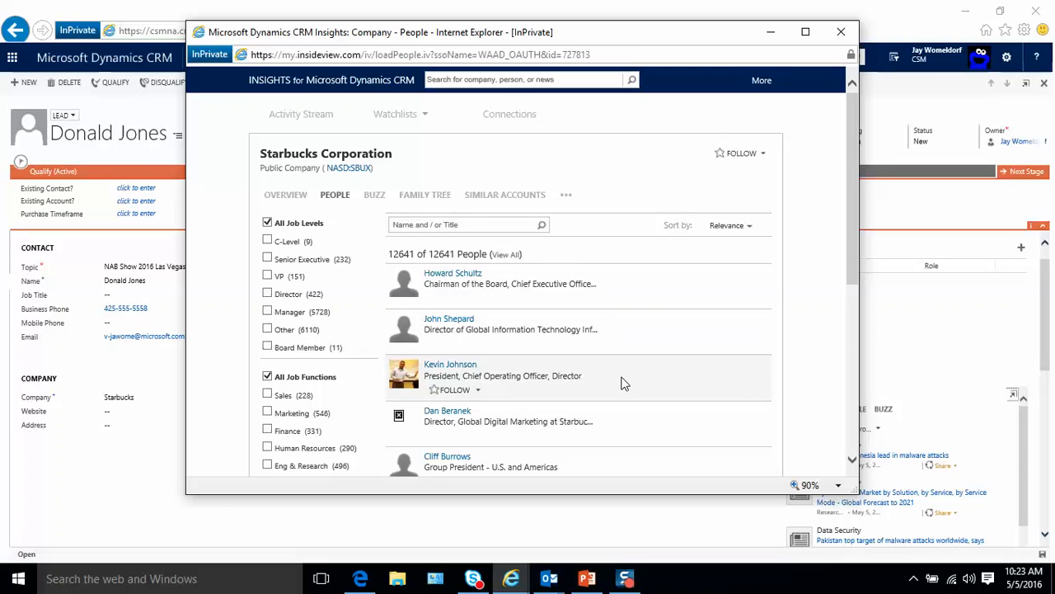
# - Check Starbucks' empty Buzz feed, then close the Insights window to return to the lead
pyautogui.scroll(-3, 624, 383)
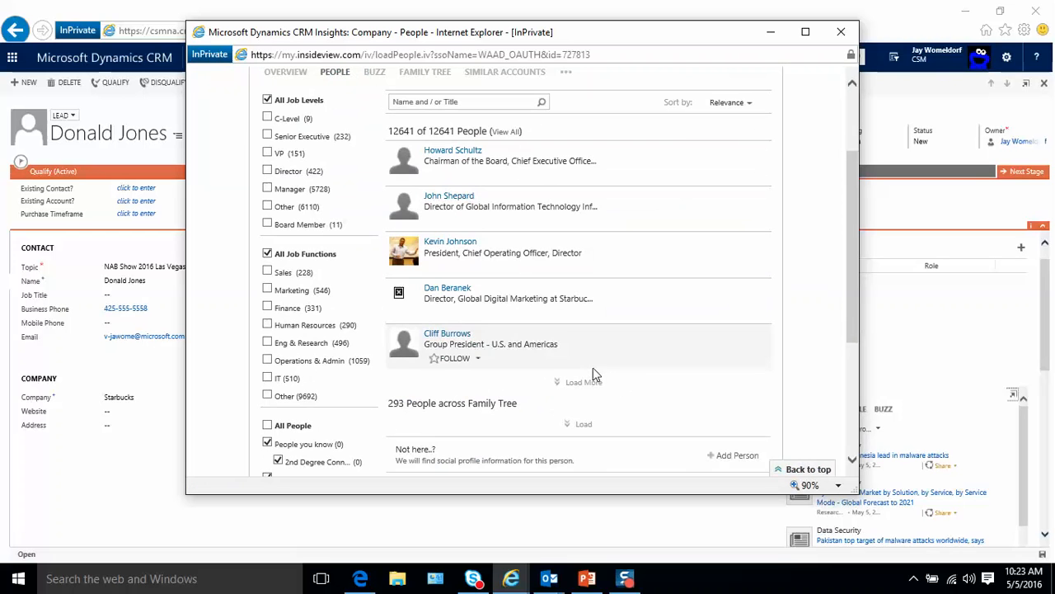
pyautogui.scroll(3, 592, 377)
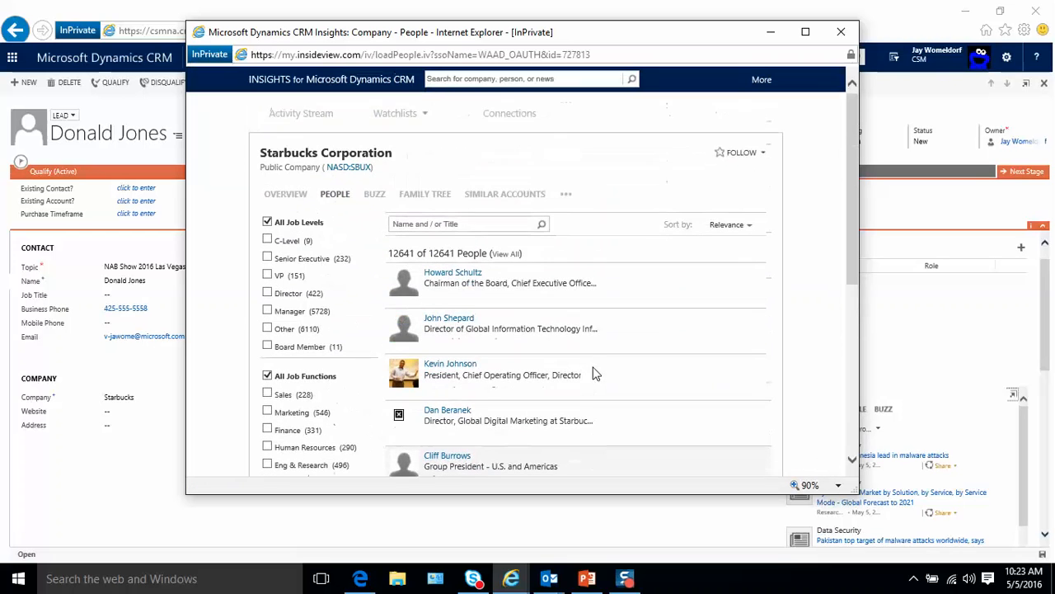
pyautogui.click(379, 198)
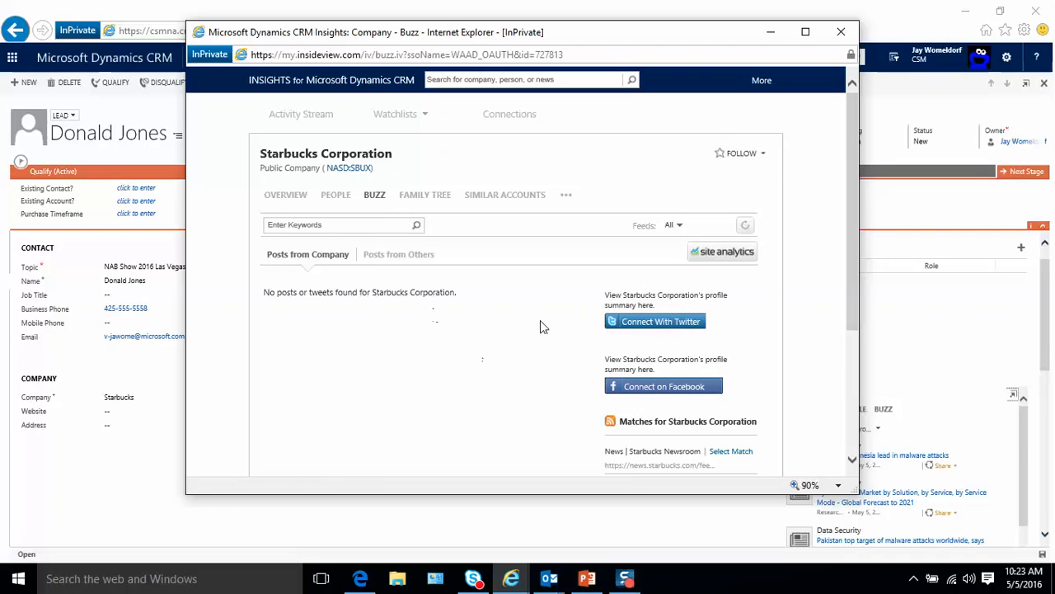
pyautogui.click(841, 33)
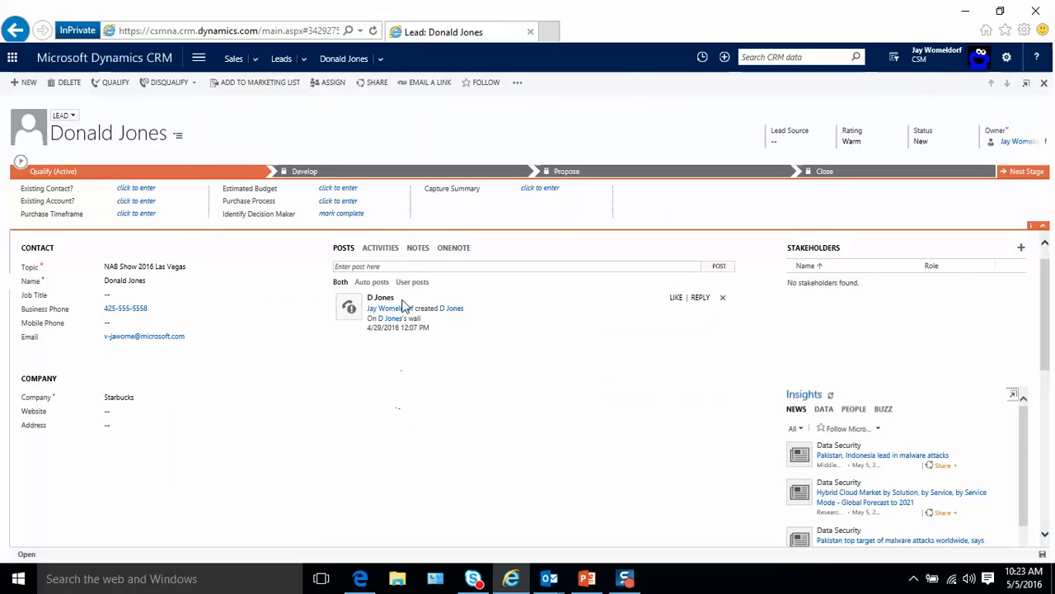
# - Log an outgoing phone call: spoke with the lead about our product; wants solutions soon
pyautogui.click(390, 255)
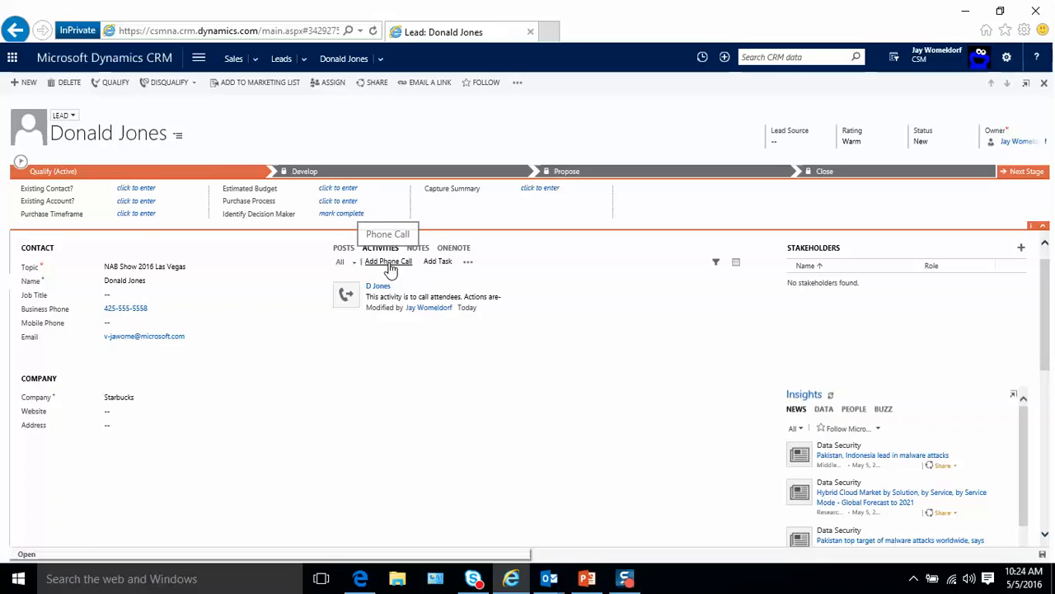
pyautogui.click(389, 266)
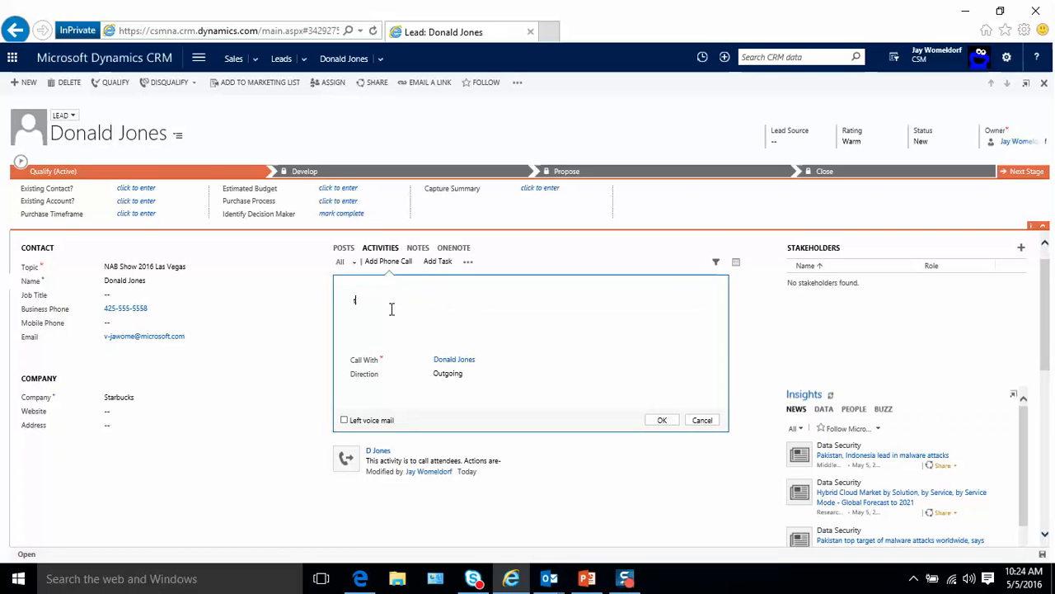
pyautogui.write('Don')
pyautogui.press('BackSpace')
pyautogui.press('BackSpace')
pyautogui.write('oke aobut t')
pyautogui.press('BackSpace')
pyautogui.press('BackSpace')
pyautogui.press('BackSpace')
pyautogui.press('BackSpace')
pyautogui.write('bout our product. hei is looking for soluio')
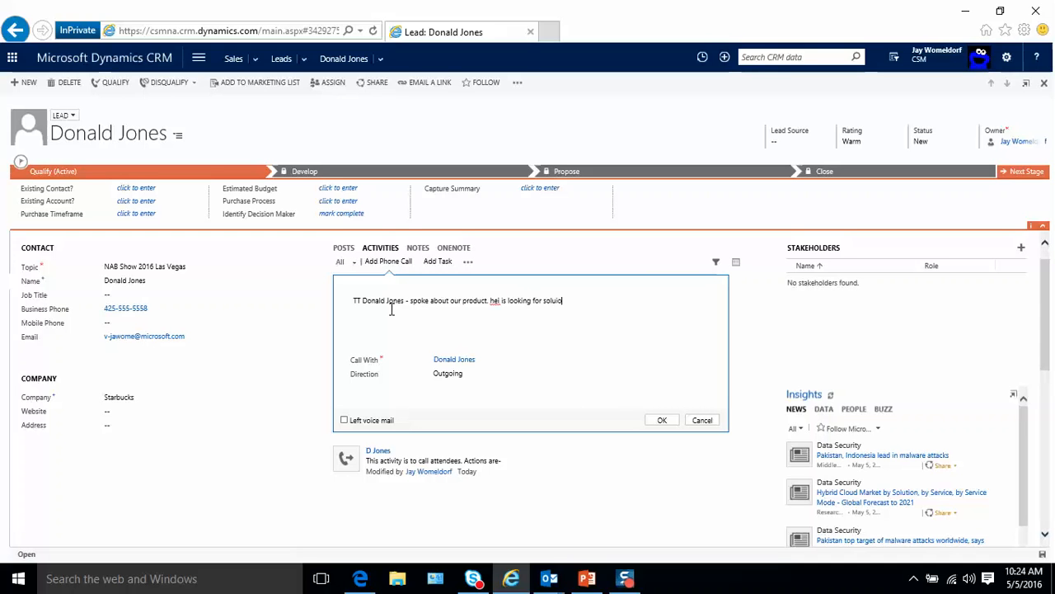
pyautogui.write('nts')
pyautogui.press('BackSpace')
pyautogui.write('s soon.')
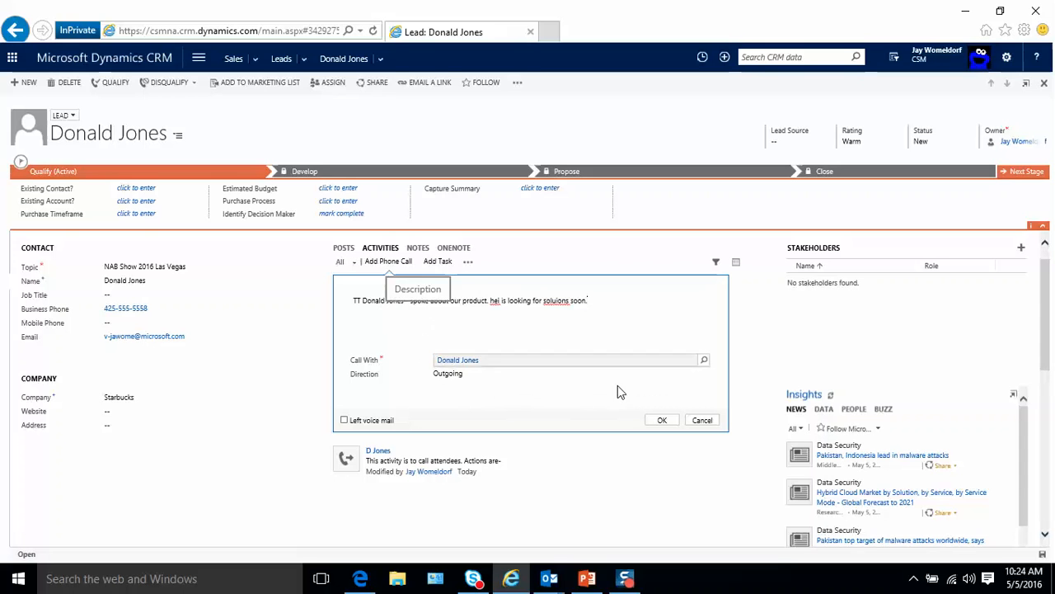
pyautogui.click(664, 421)
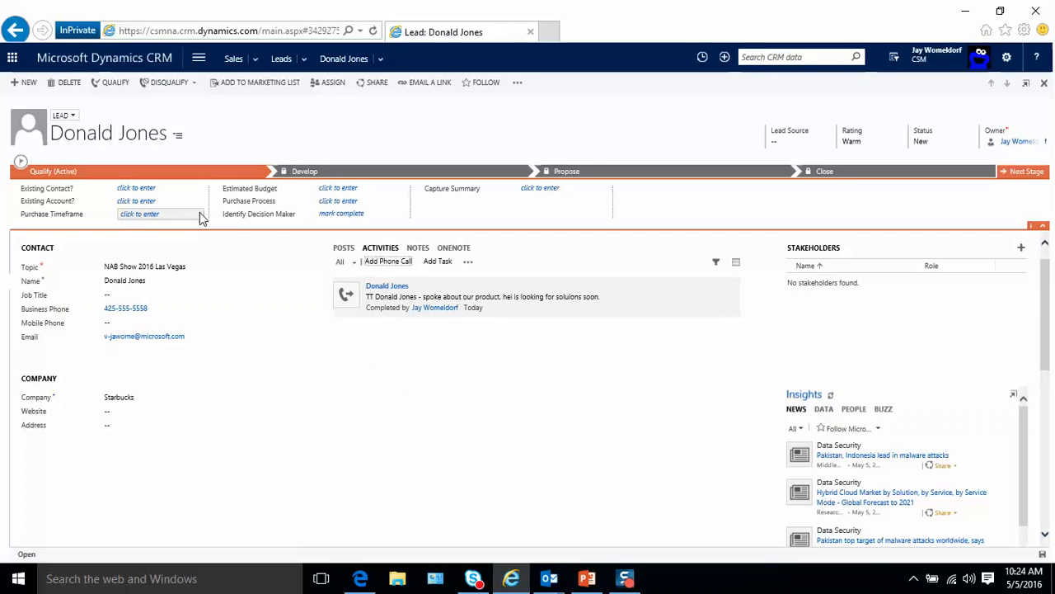
pyautogui.scroll(3, 200, 212)
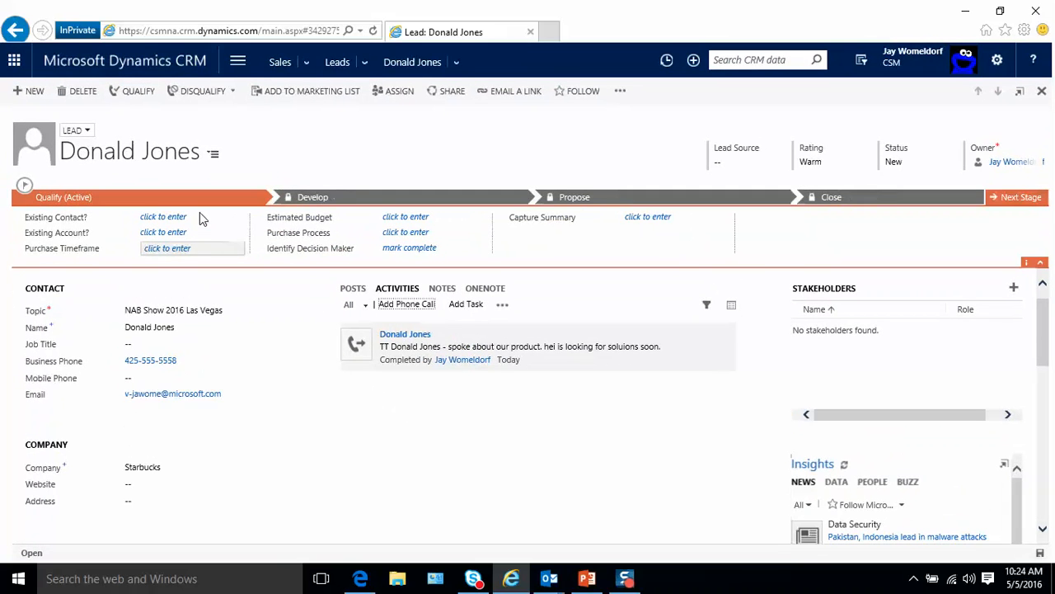
pyautogui.scroll(1, 206, 227)
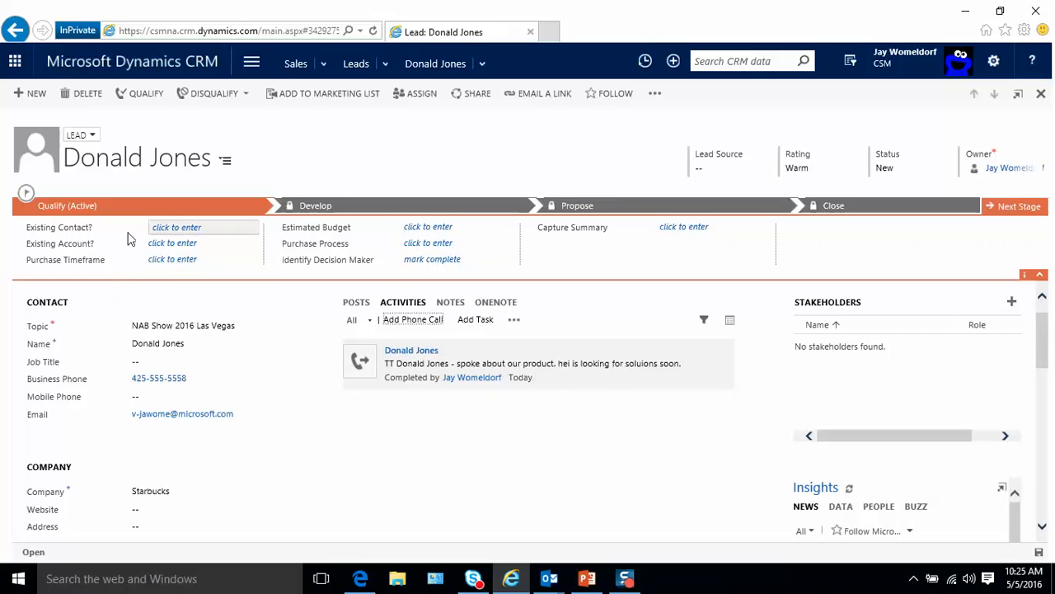
# - Clear the unmatched existing-contact entry and set Existing Account to Starbucks Corporation
pyautogui.click(216, 229)
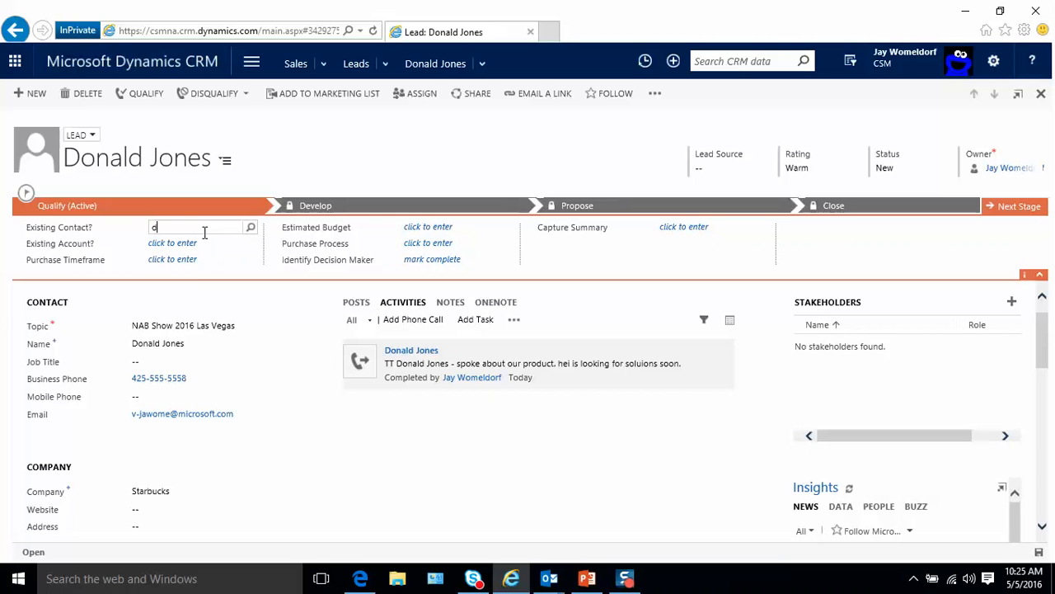
pyautogui.press('Return')
pyautogui.press('Tab')
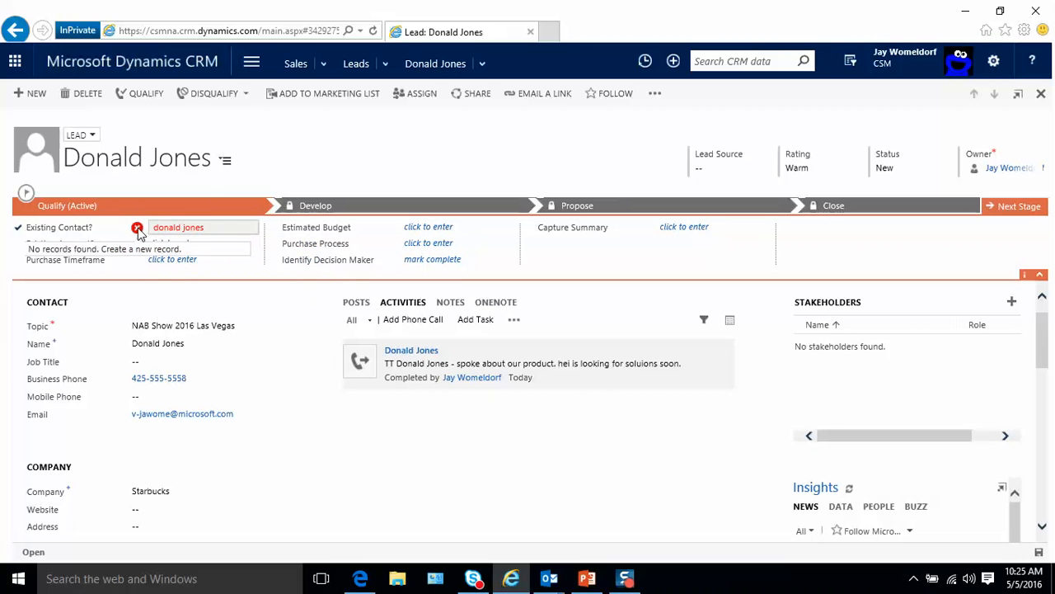
pyautogui.click(137, 229)
pyautogui.click(205, 229)
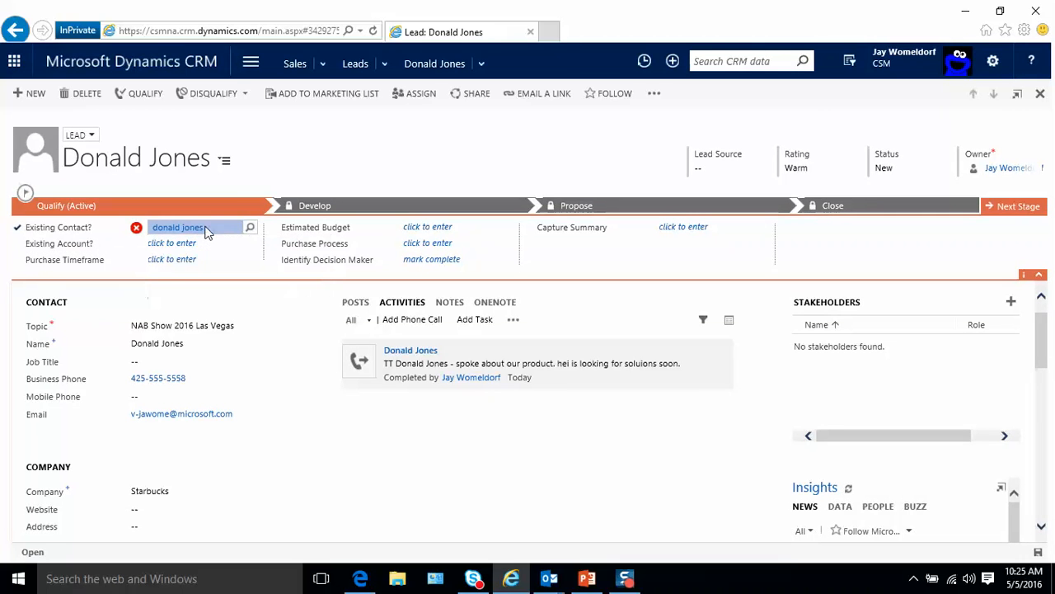
pyautogui.press('BackSpace')
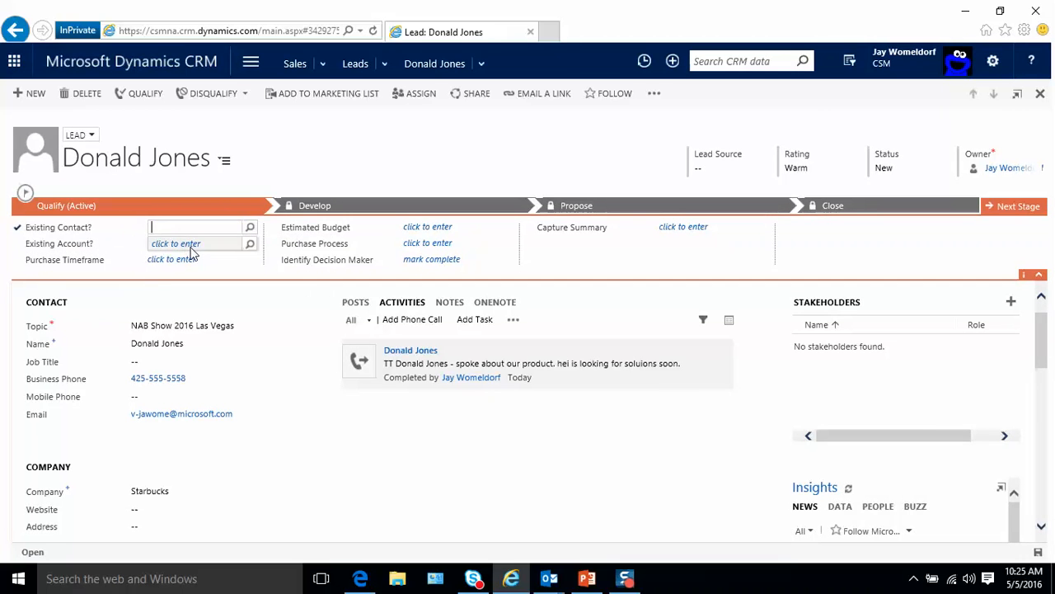
pyautogui.click(188, 244)
pyautogui.write('star')
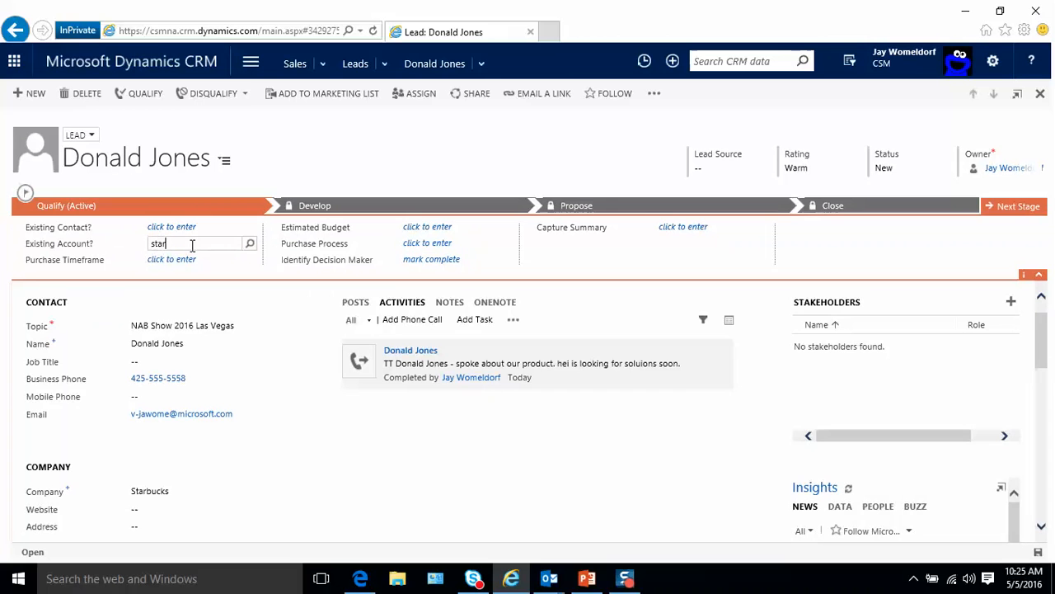
pyautogui.write('bucks')
pyautogui.press('Tab')
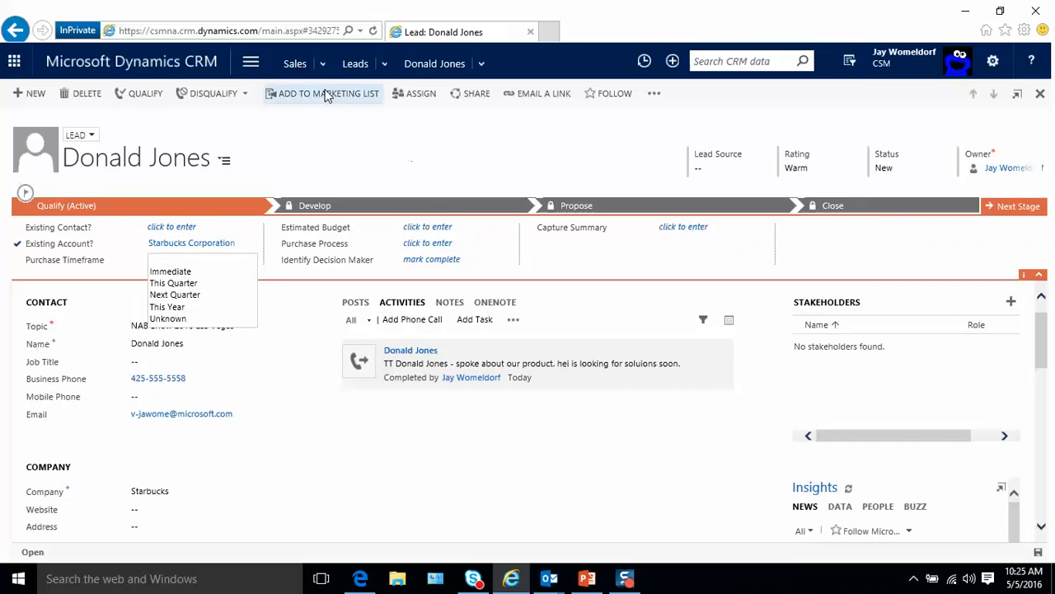
# - Set timeframe This Year, budget $500,000, purchase process Unknown, and mark decision maker identified
pyautogui.click(124, 245)
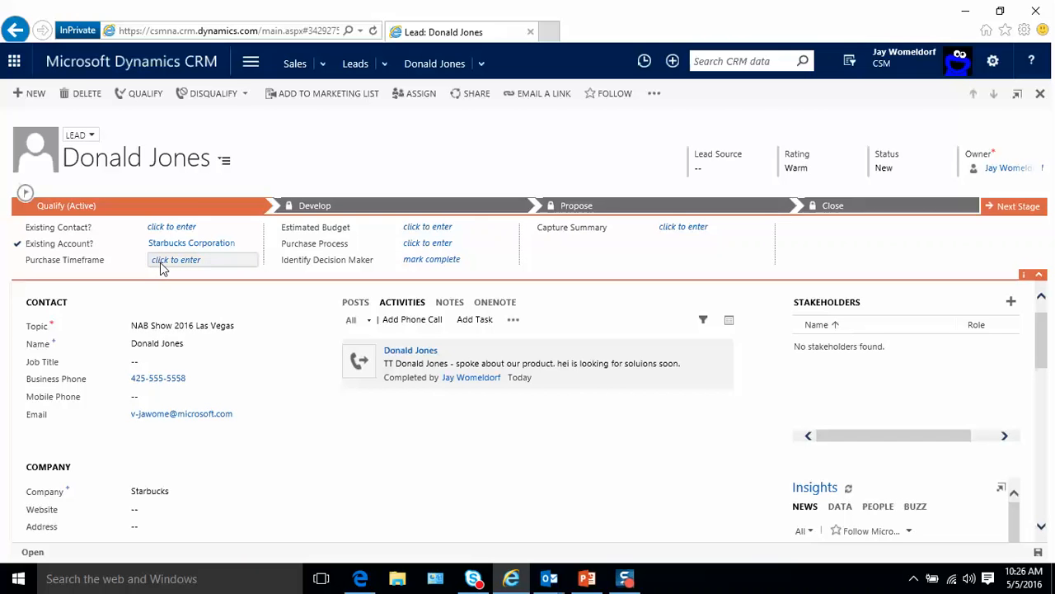
pyautogui.click(163, 263)
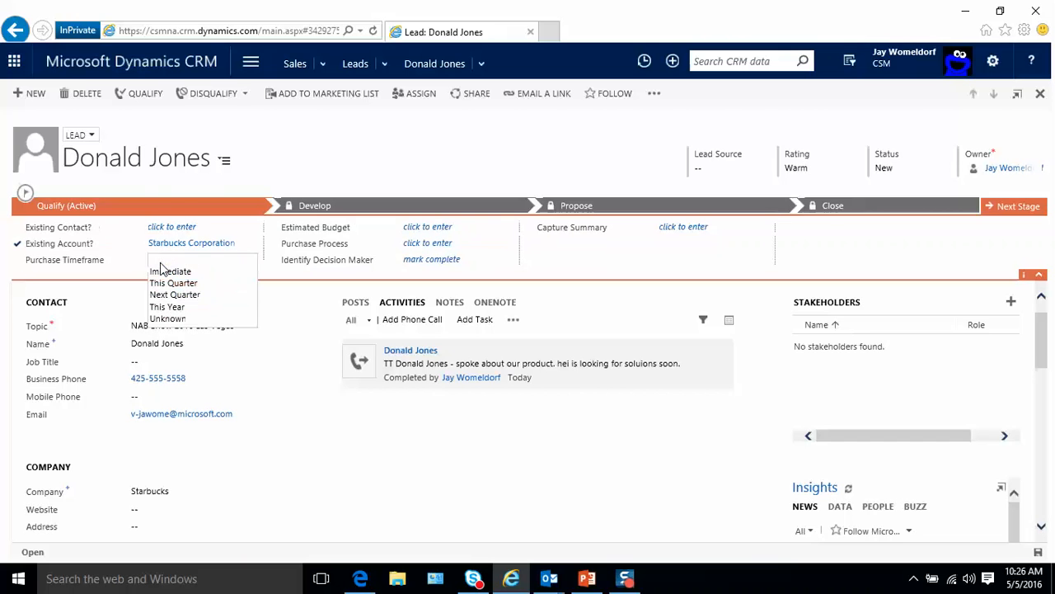
pyautogui.click(181, 307)
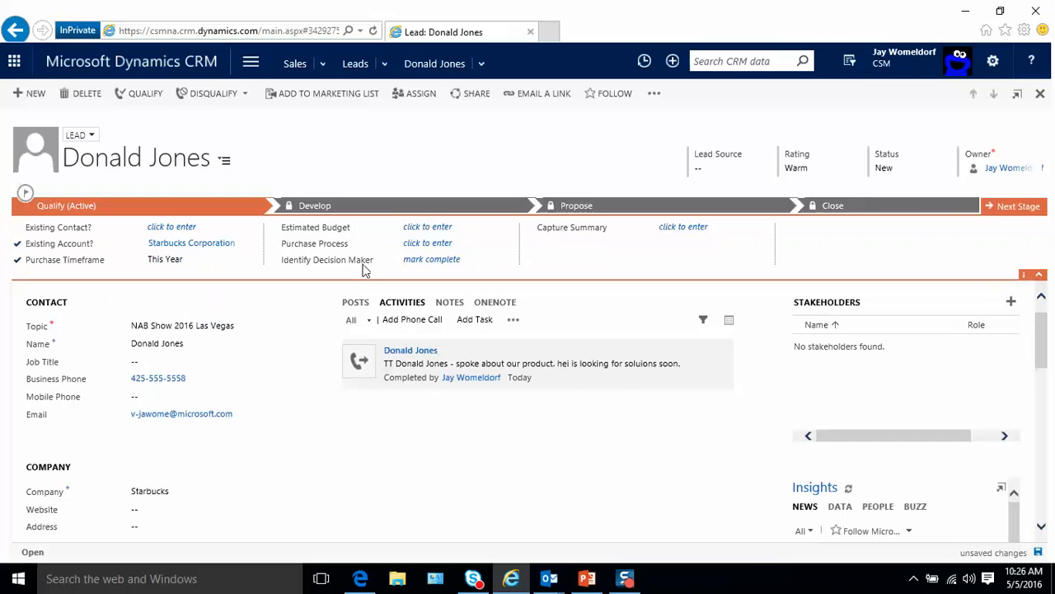
pyautogui.click(436, 229)
pyautogui.write('500000')
pyautogui.press('Tab')
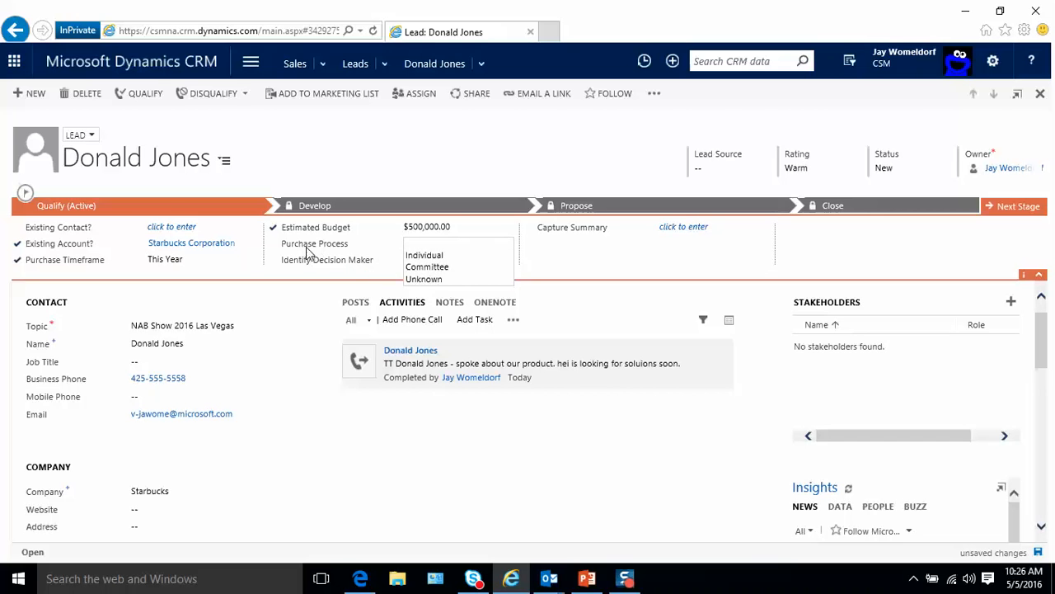
pyautogui.click(443, 278)
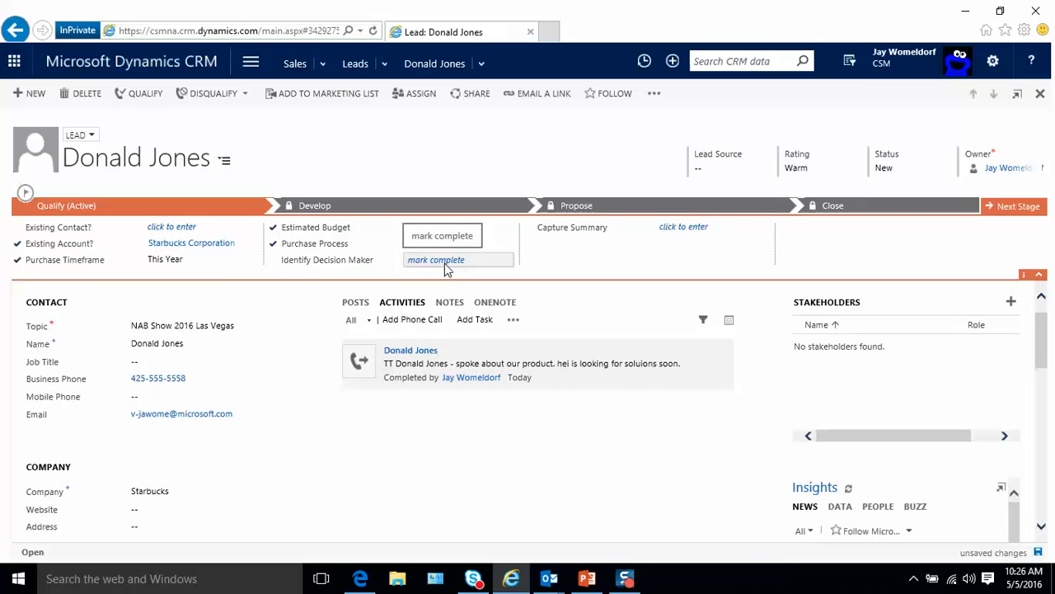
pyautogui.click(446, 269)
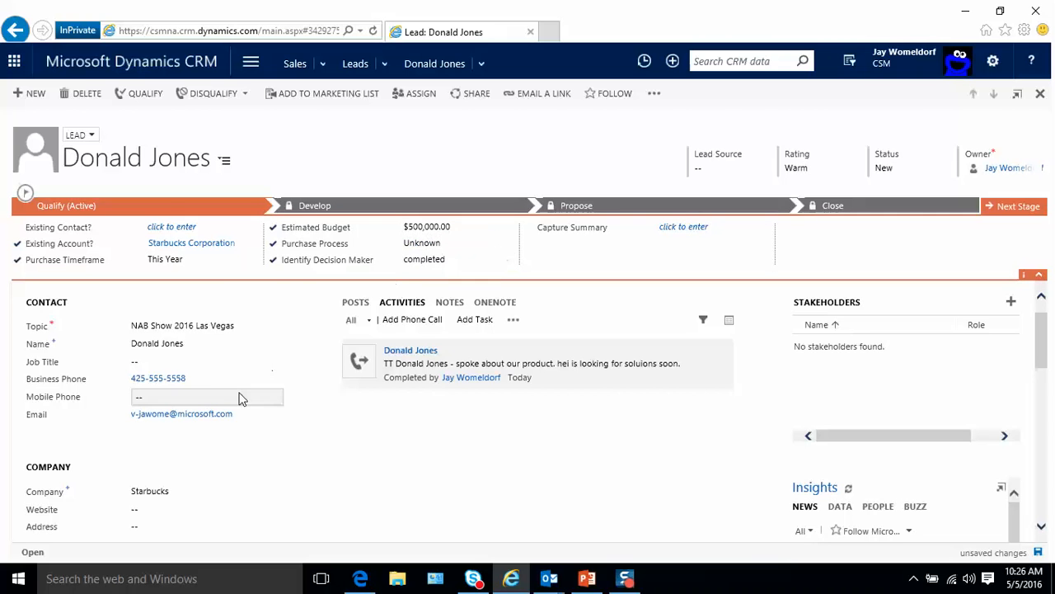
# - Enter 'VP Sales' in the lead's Job Title field
pyautogui.click(168, 360)
pyautogui.write('VP ')
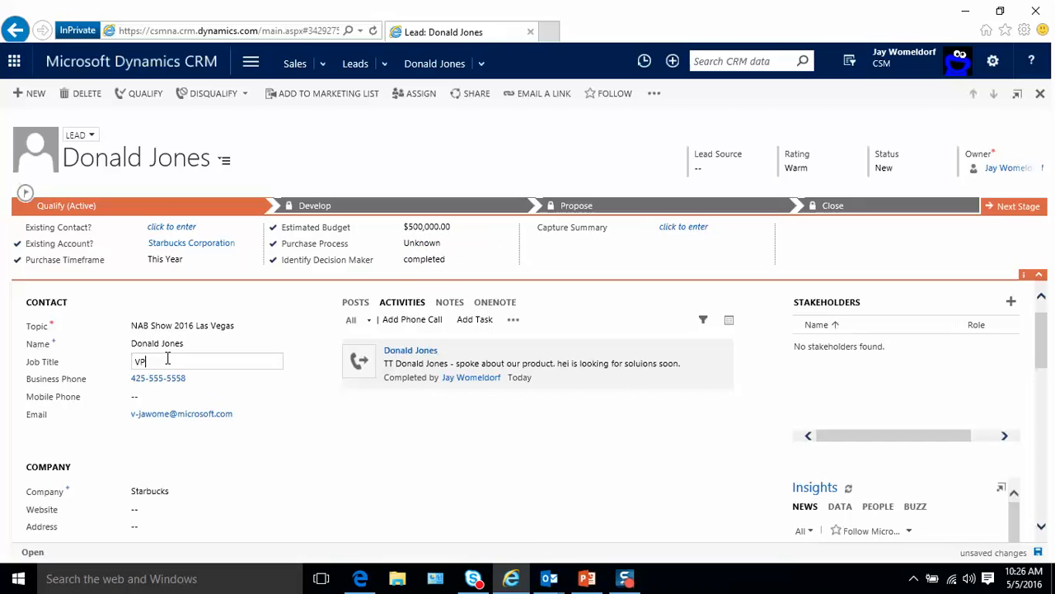
pyautogui.write('Sales')
pyautogui.click(261, 420)
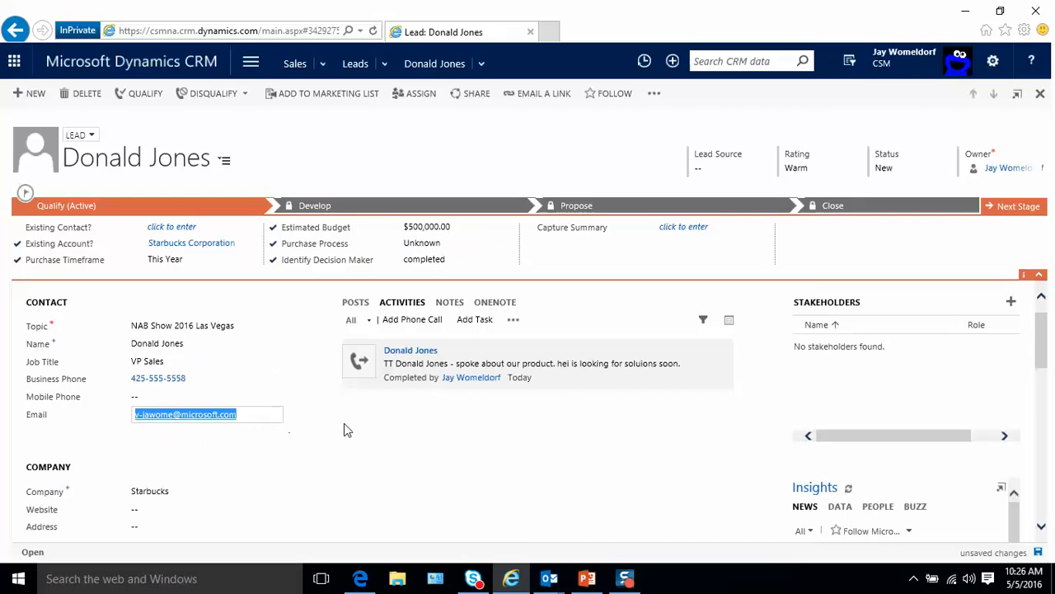
pyautogui.scroll(-1, 454, 445)
pyautogui.scroll(-4, 455, 448)
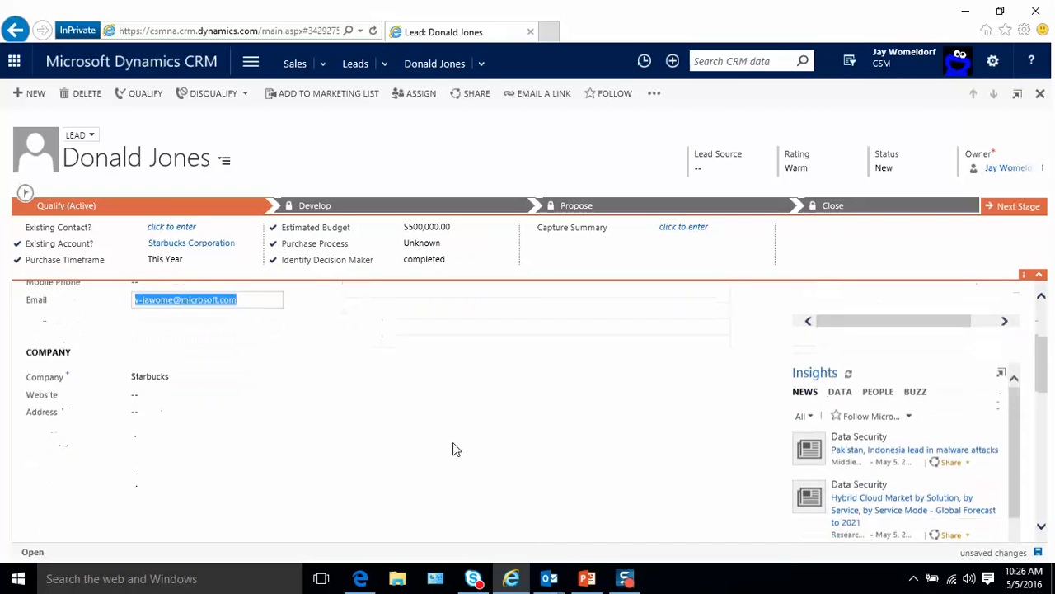
pyautogui.scroll(6, 454, 448)
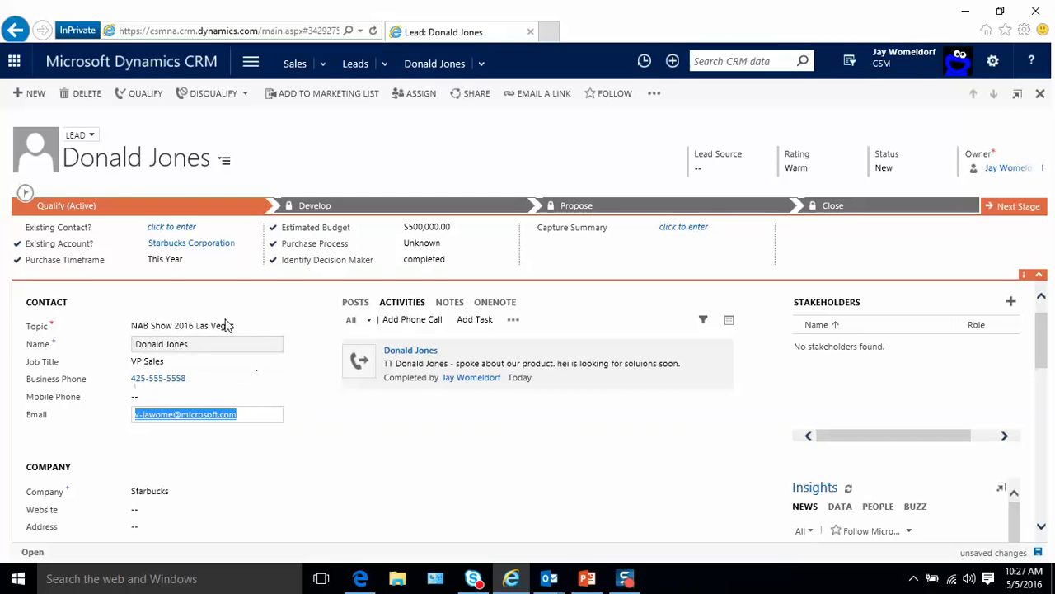
# - Qualify the lead from the command bar, creating the NAB Show 2016 Las Vegas opportunity
pyautogui.click(145, 94)
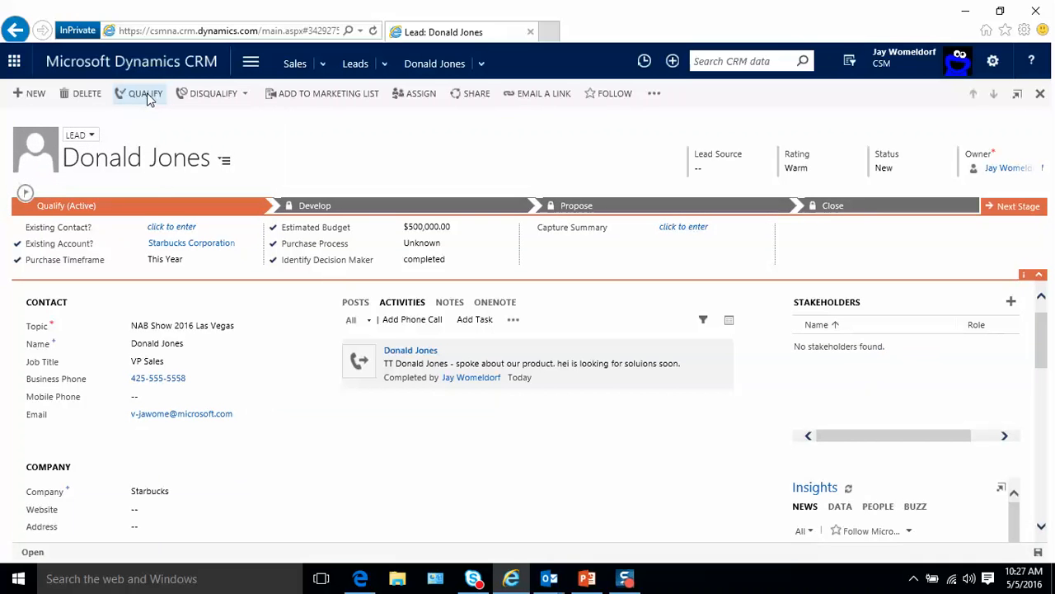
pyautogui.click(145, 93)
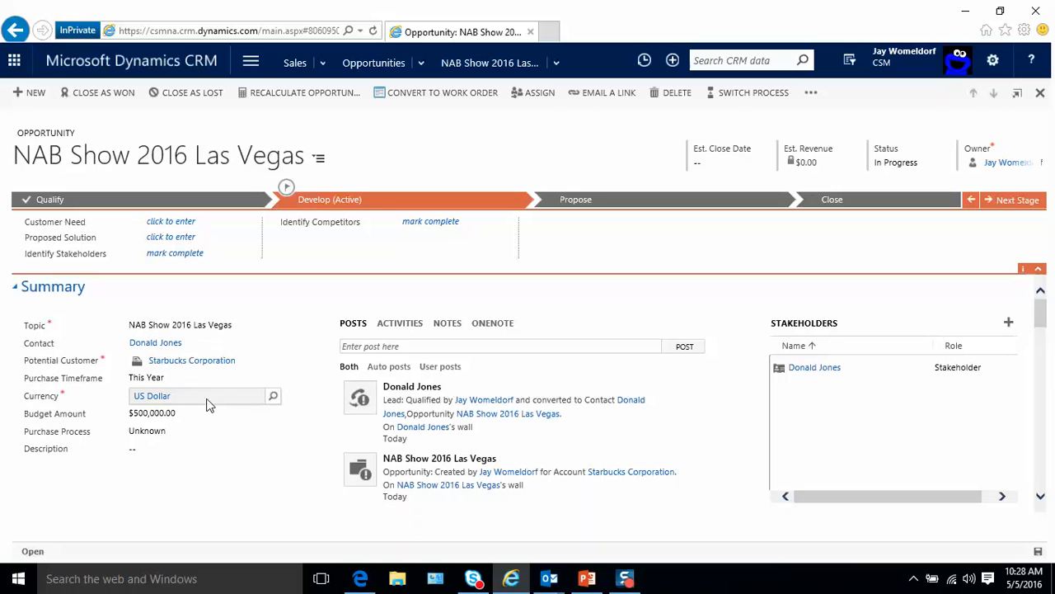
# - Change the opportunity topic to 'Needs 20 new coffee machine' and let it auto-save
pyautogui.click(232, 327)
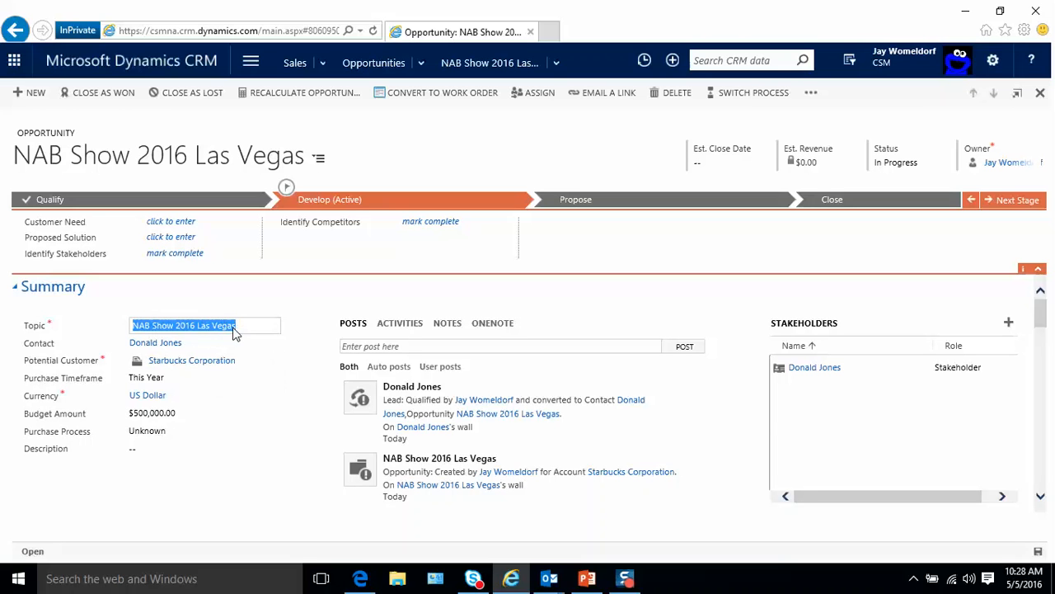
pyautogui.write('Need')
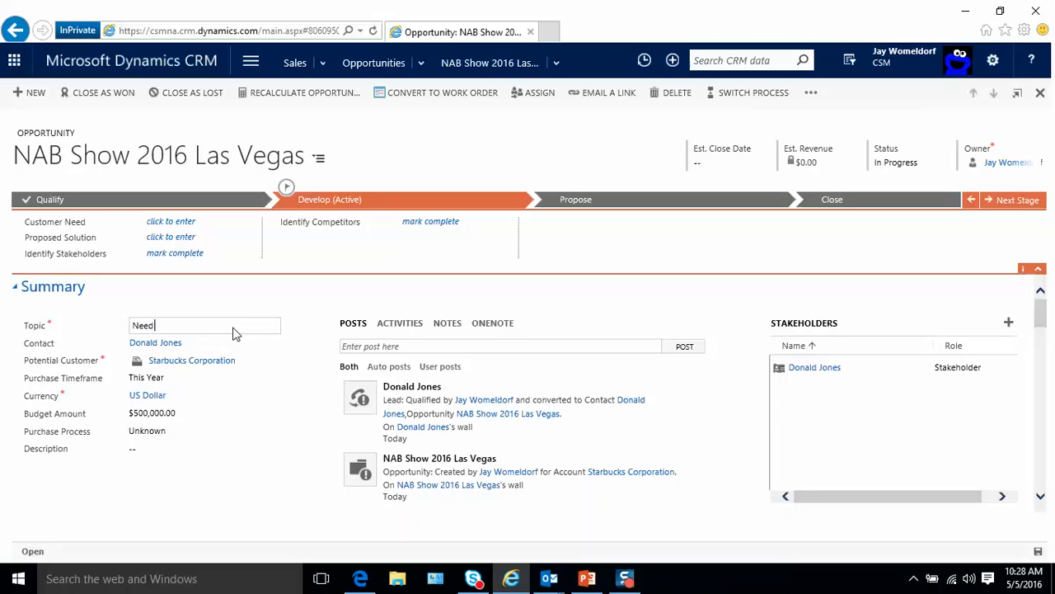
pyautogui.write('s 20 new coffee machine')
pyautogui.click(306, 297)
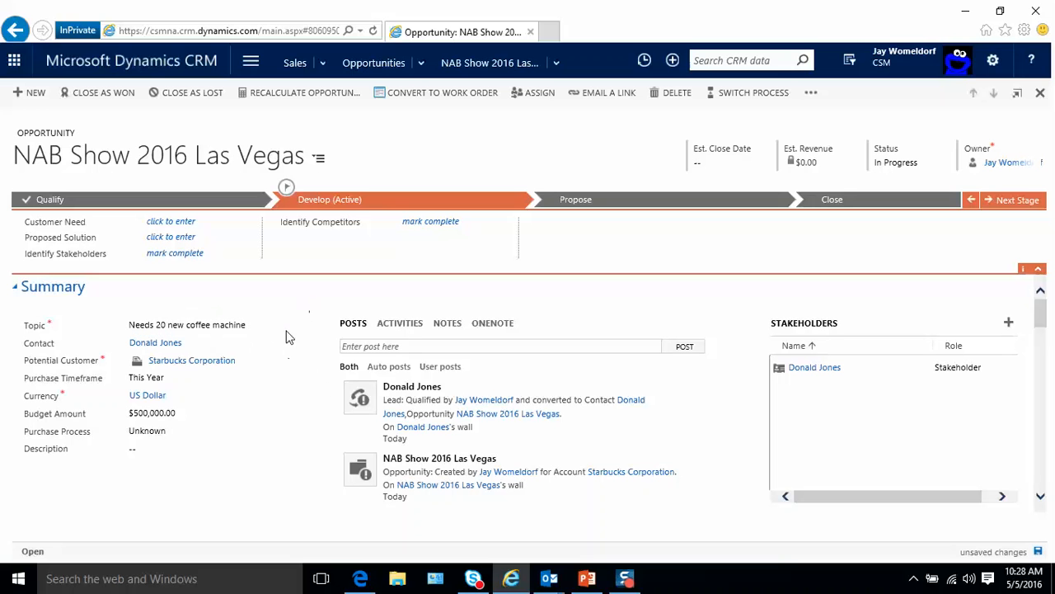
pyautogui.scroll(-3, 302, 416)
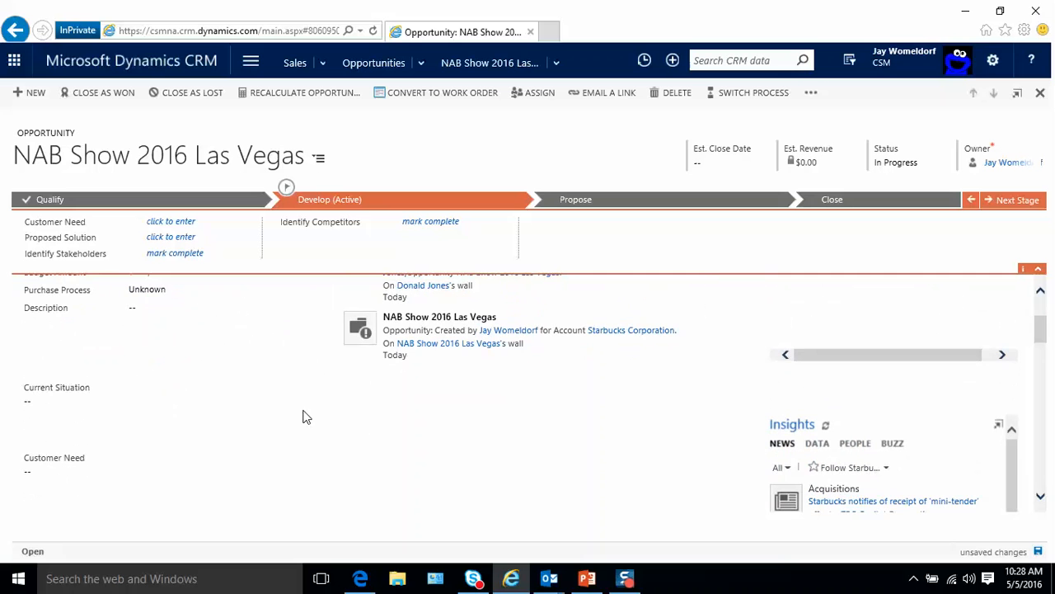
pyautogui.scroll(3, 302, 420)
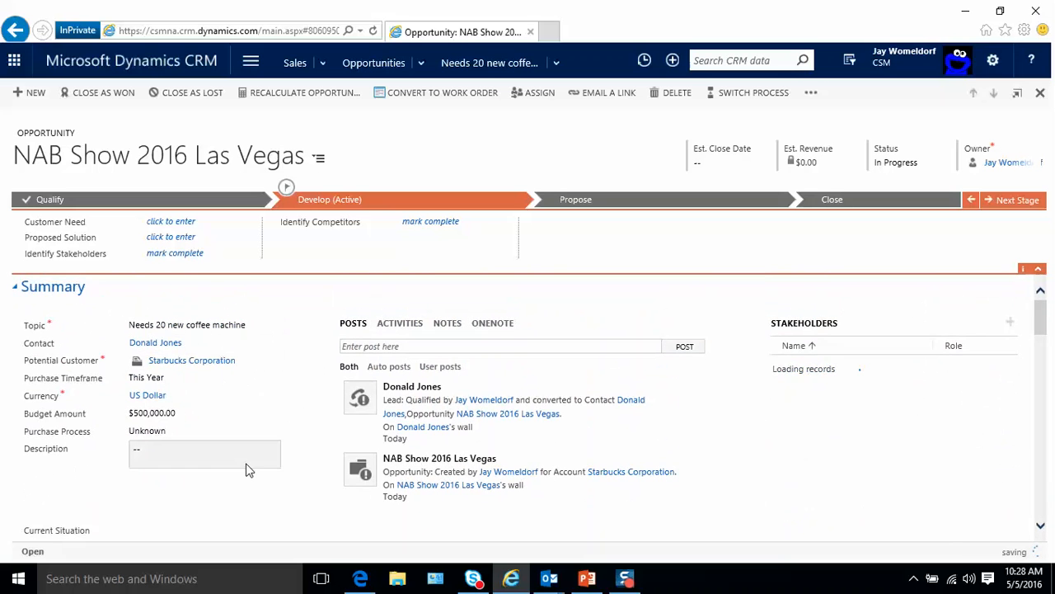
pyautogui.scroll(-3, 246, 468)
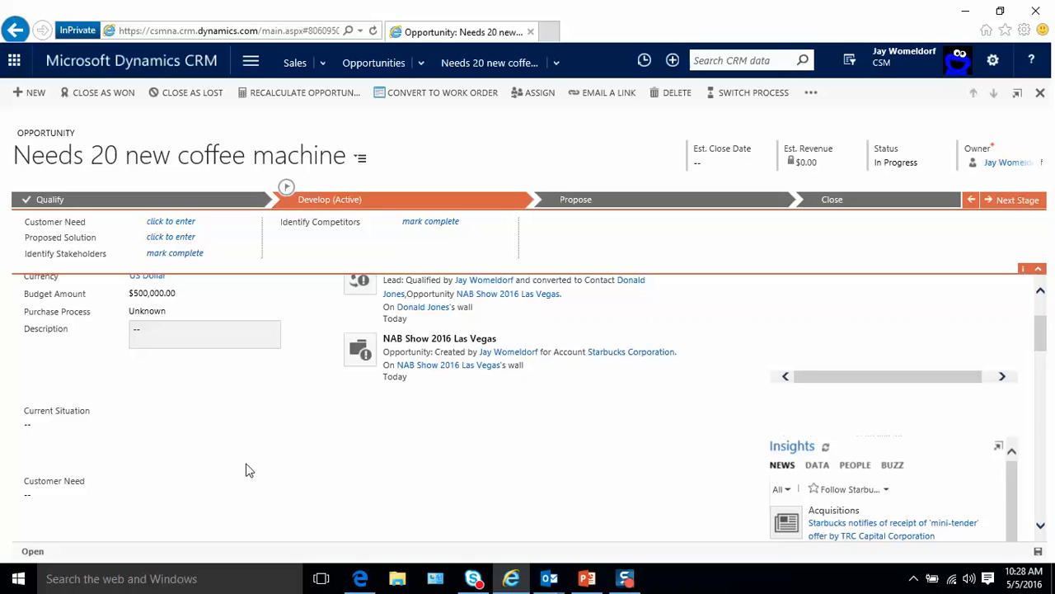
pyautogui.scroll(3, 249, 470)
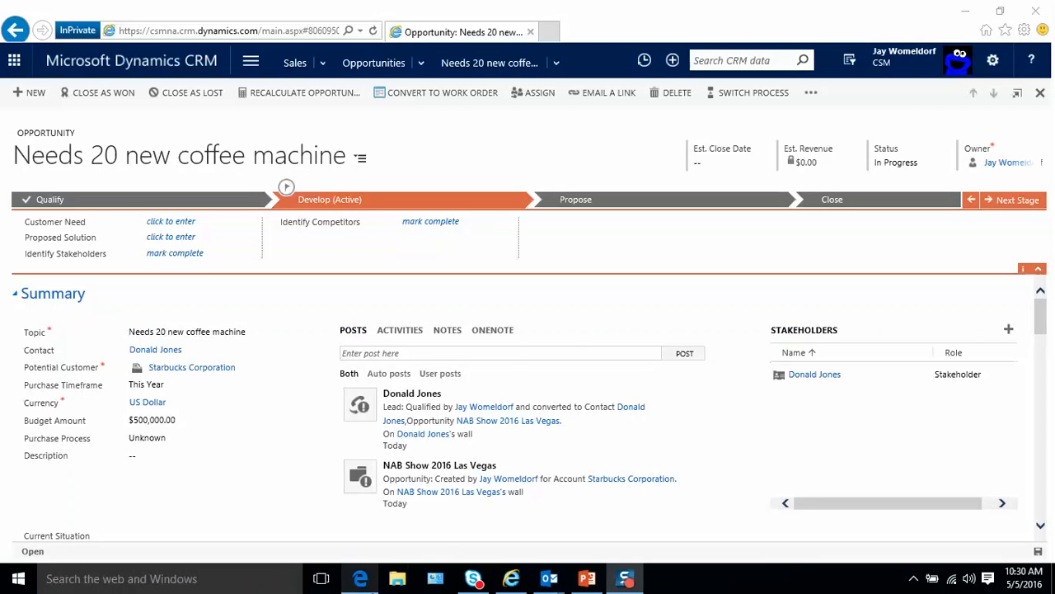
# - Scroll the opportunity form past the empty Insights, Sales Team and Competitors sections to Product Line Items
pyautogui.moveTo(360, 578)
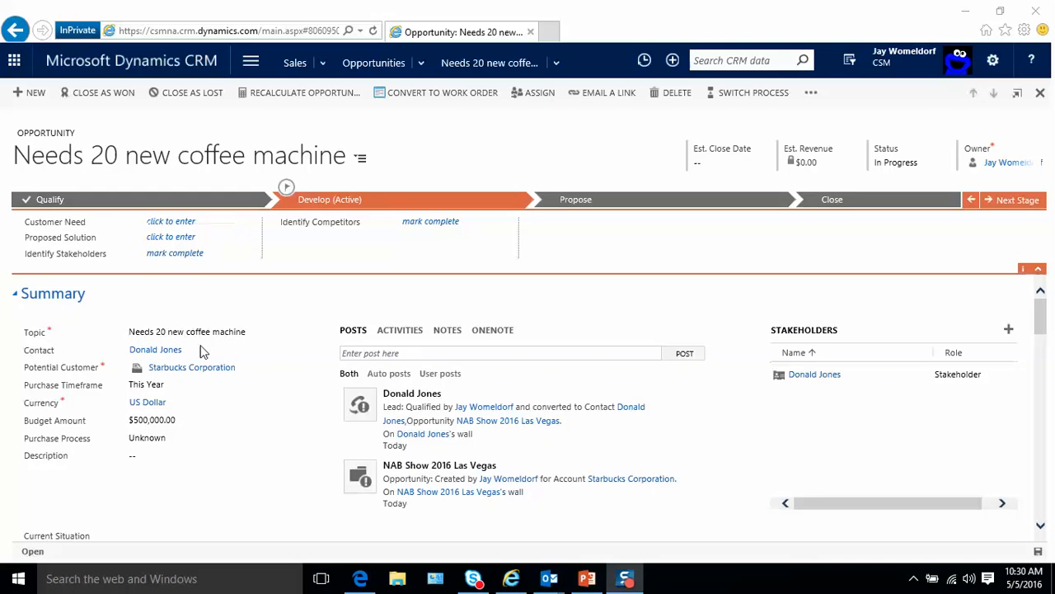
pyautogui.scroll(-2, 272, 445)
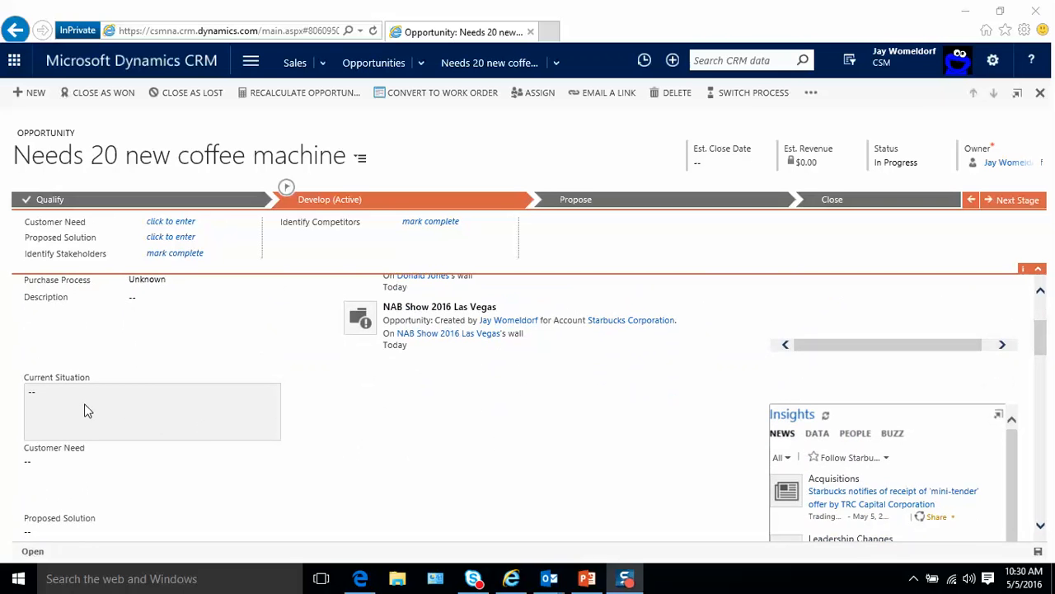
pyautogui.scroll(-1, 89, 421)
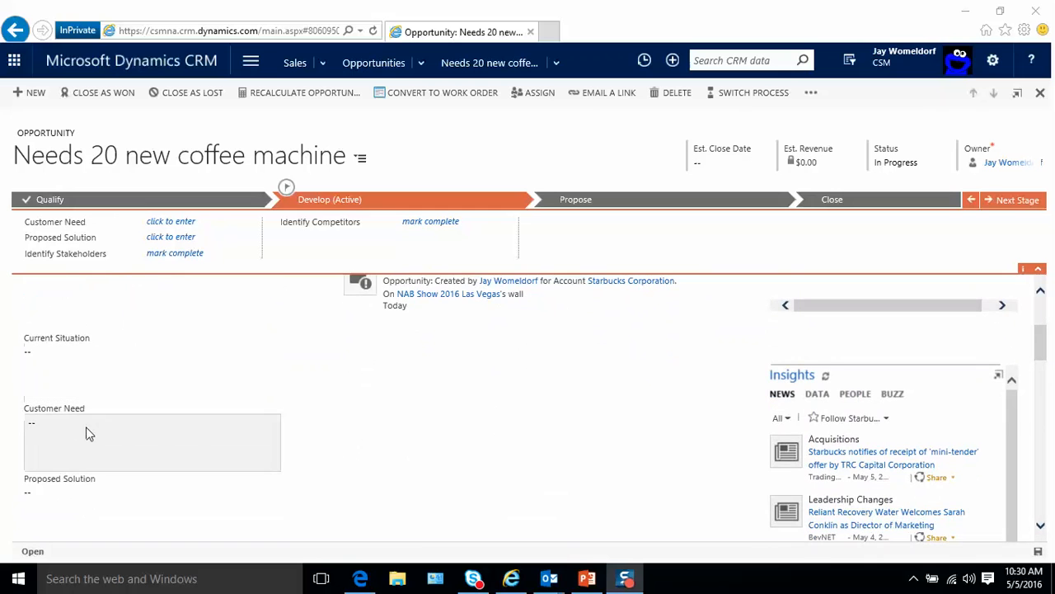
pyautogui.scroll(-2, 89, 435)
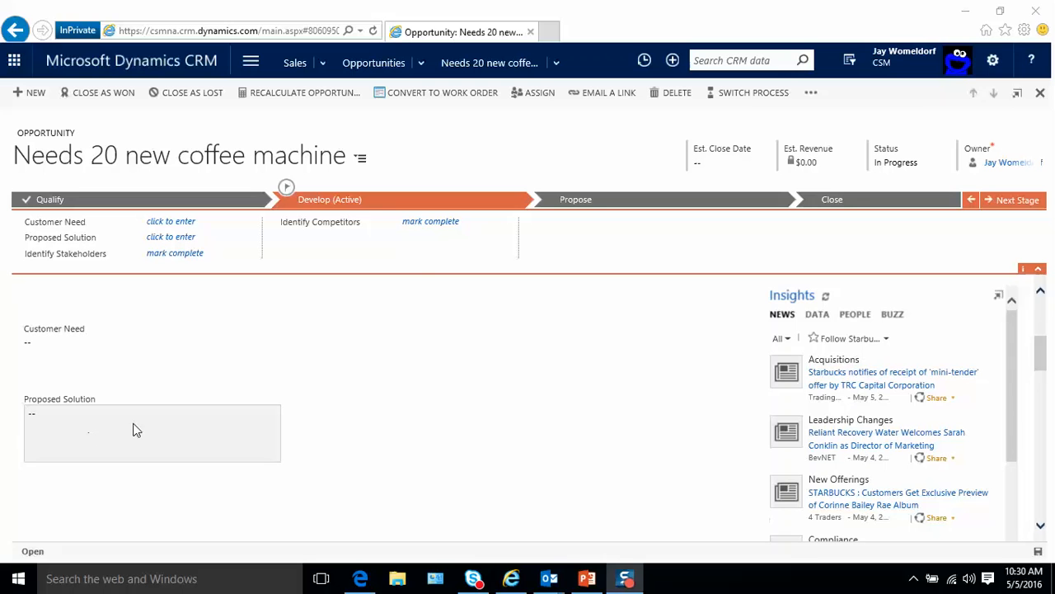
pyautogui.scroll(3, 547, 384)
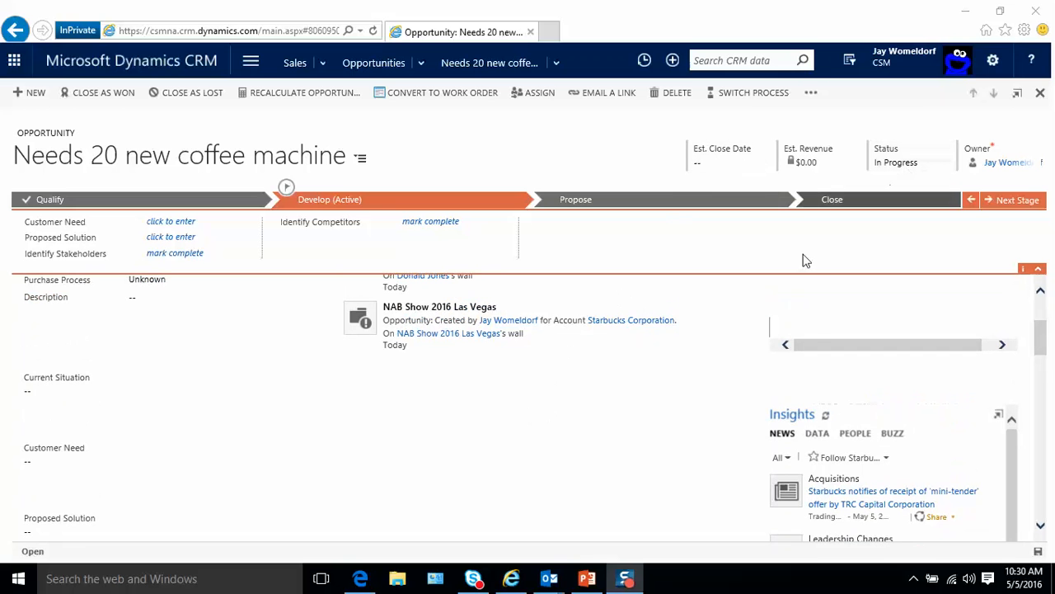
pyautogui.scroll(-2, 684, 417)
pyautogui.scroll(-5, 676, 418)
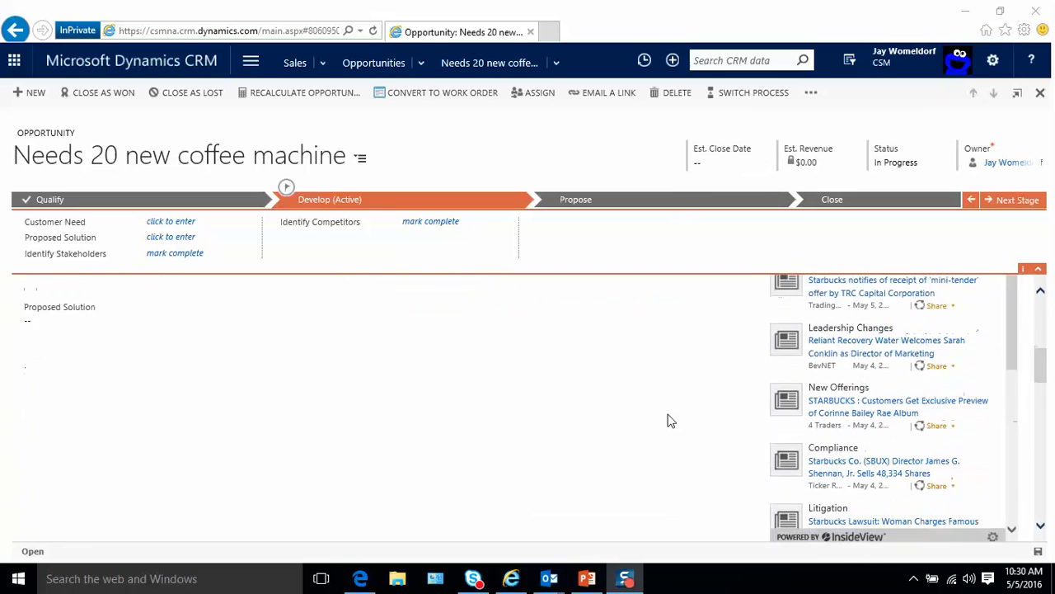
pyautogui.scroll(5, 665, 413)
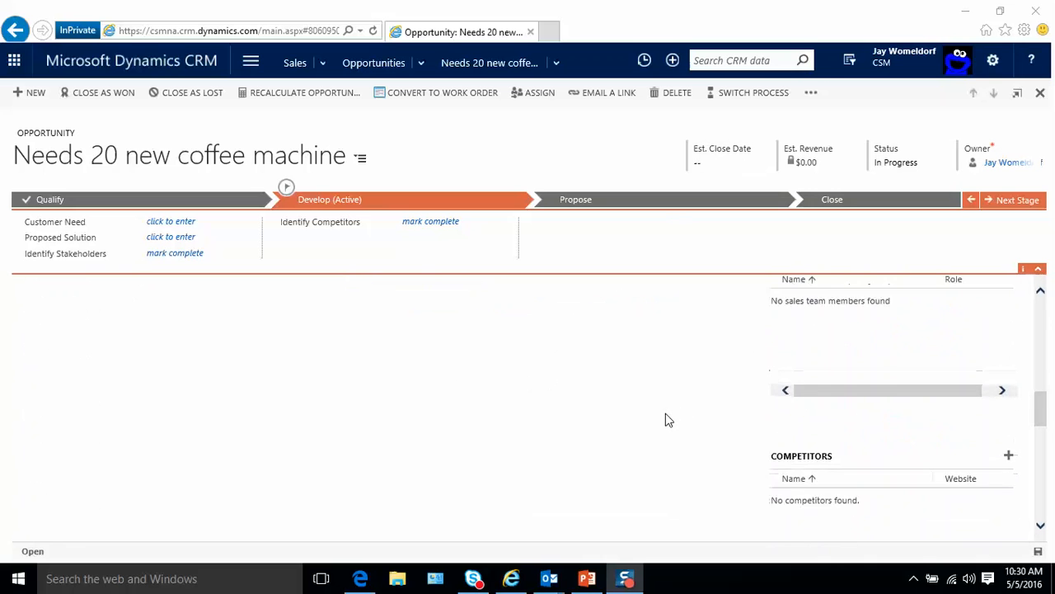
pyautogui.scroll(5, 665, 413)
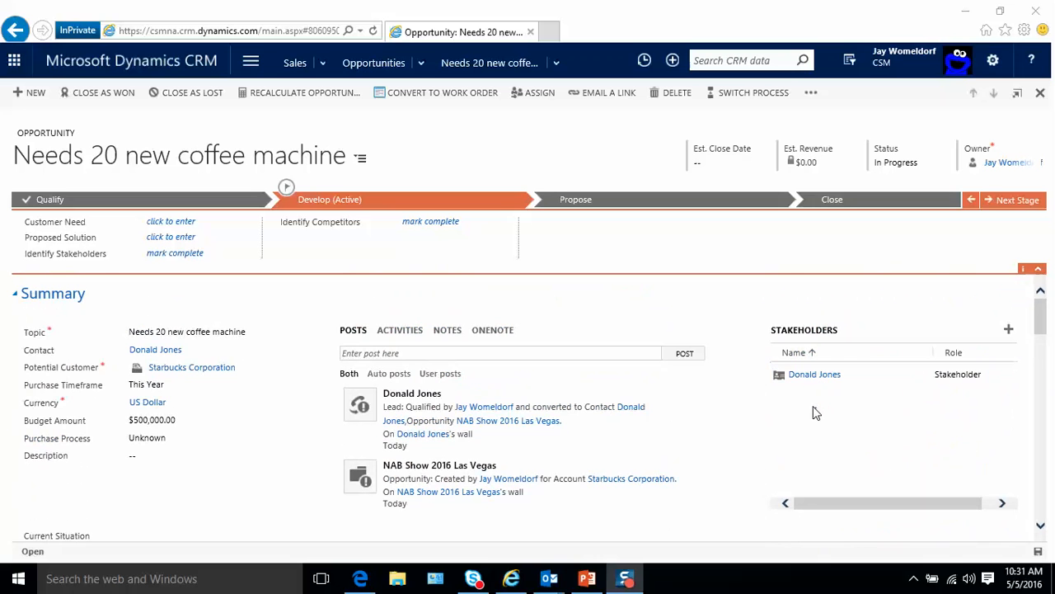
pyautogui.scroll(-2, 815, 412)
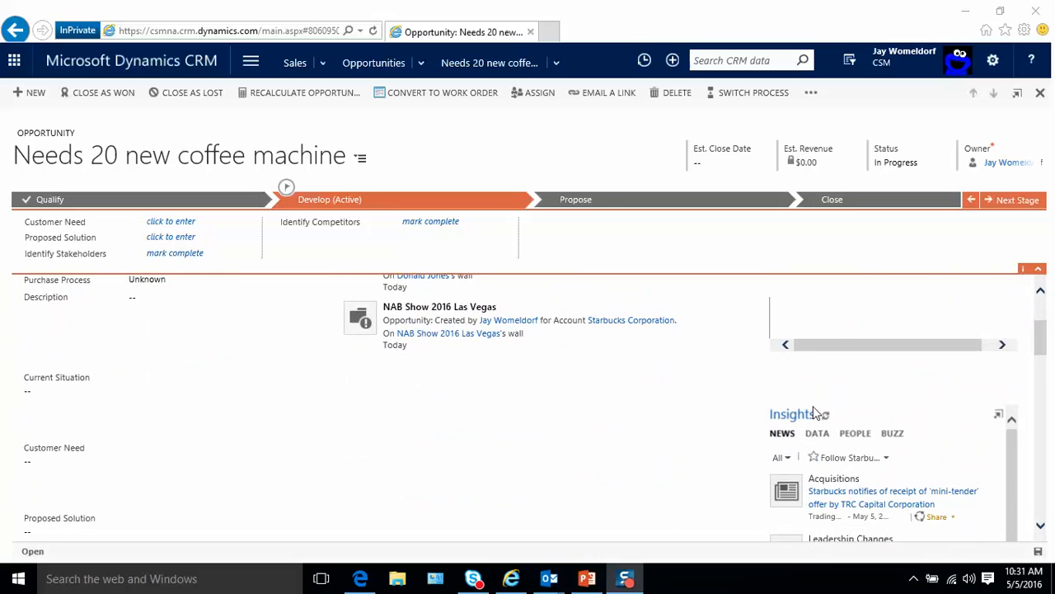
pyautogui.scroll(-2, 814, 412)
pyautogui.scroll(-3, 682, 432)
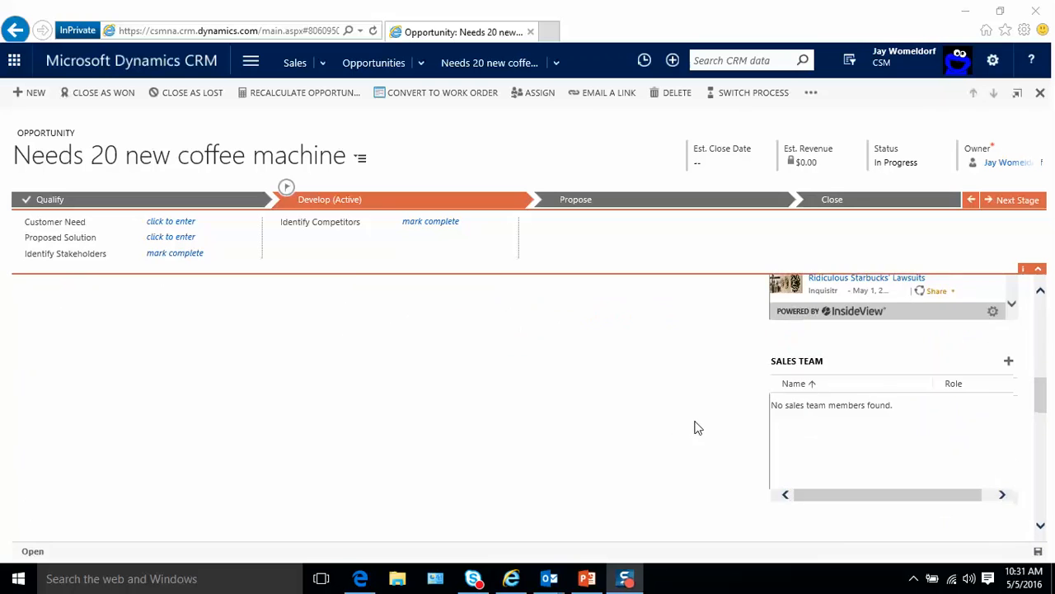
pyautogui.scroll(-1, 698, 428)
pyautogui.scroll(1, 850, 331)
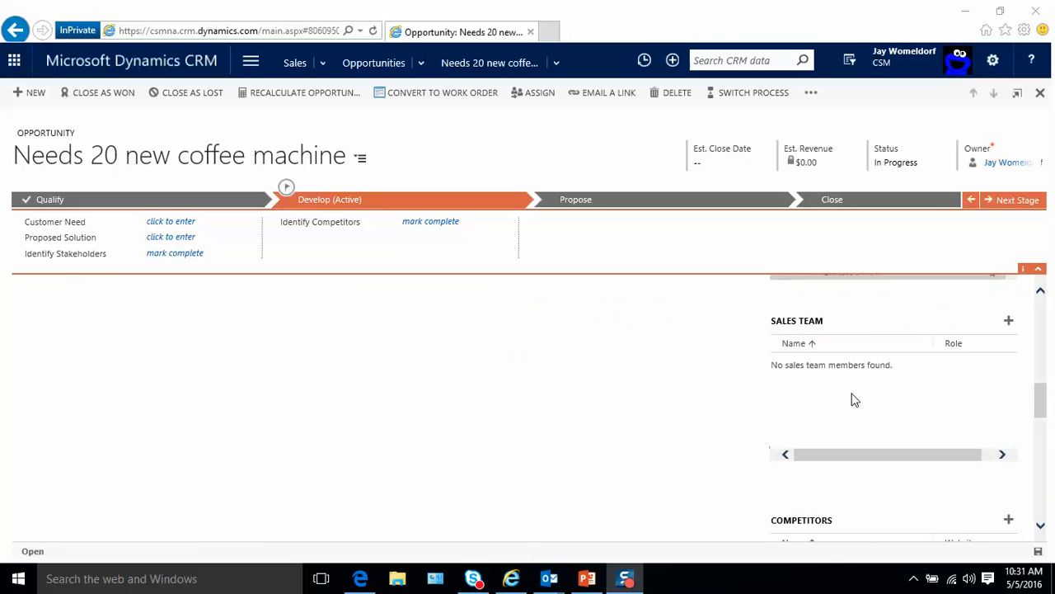
pyautogui.scroll(-1, 715, 426)
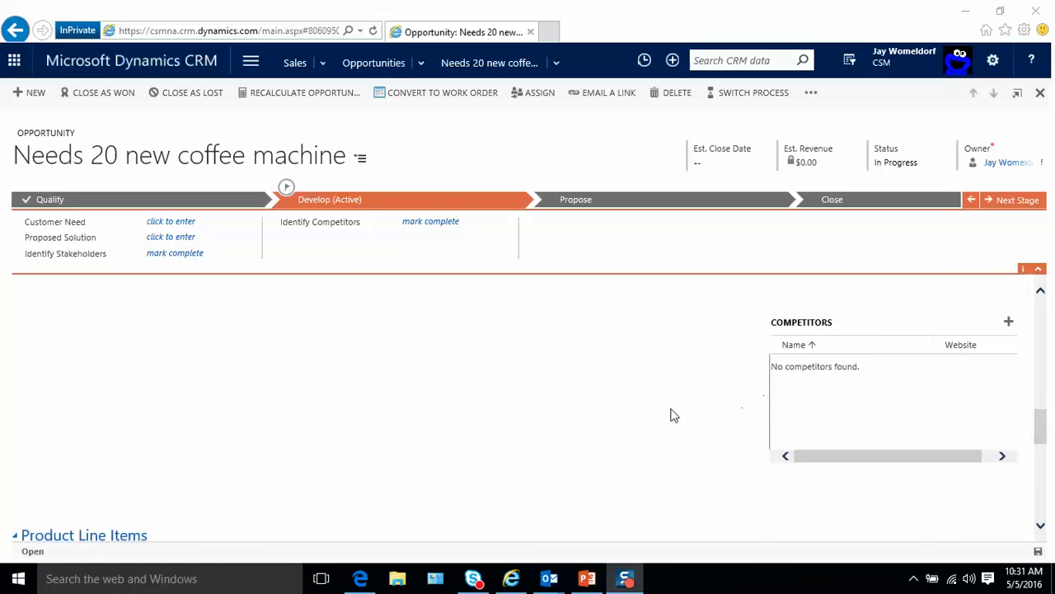
pyautogui.scroll(-2, 651, 417)
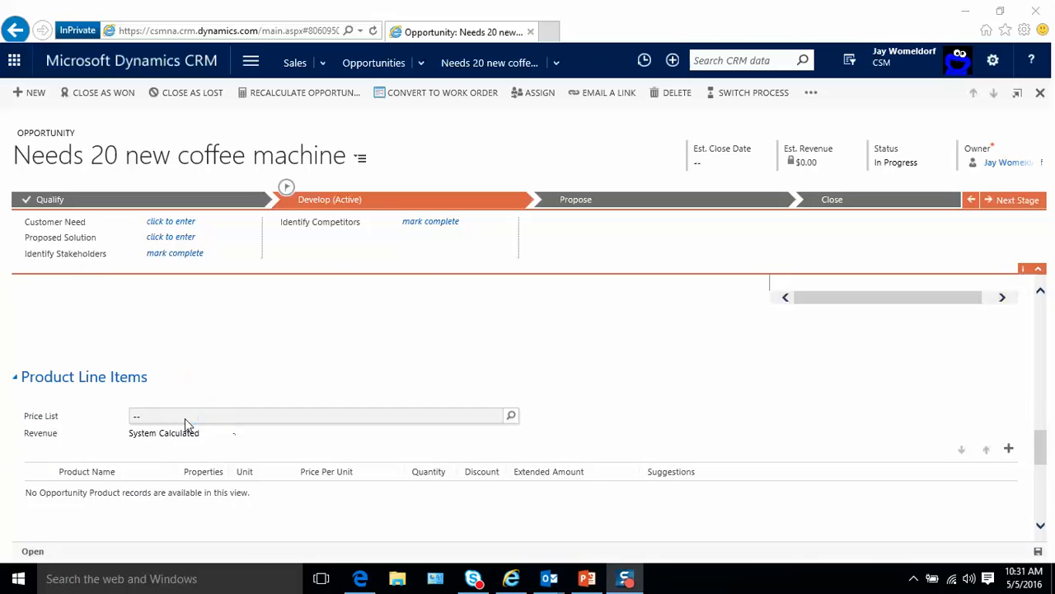
# - Set the opportunity's price list to Default Price List and start a new product line
pyautogui.click(512, 419)
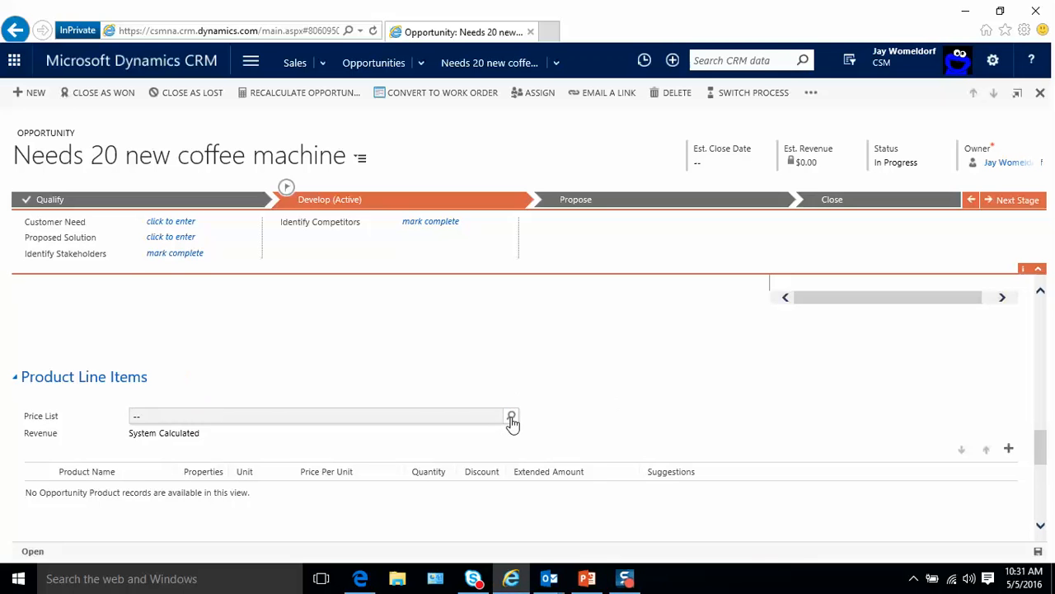
pyautogui.click(512, 419)
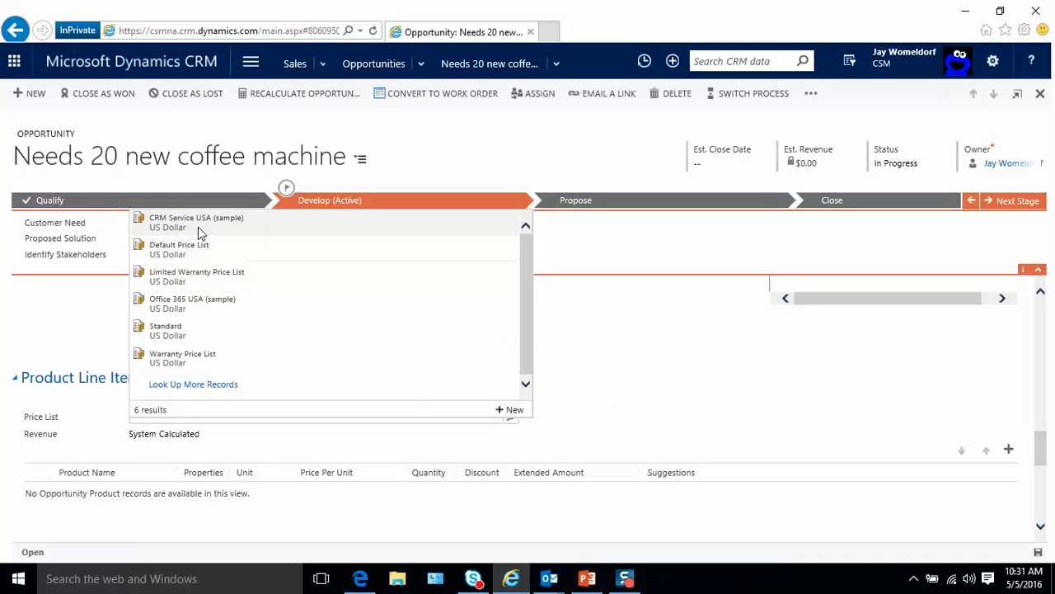
pyautogui.click(186, 252)
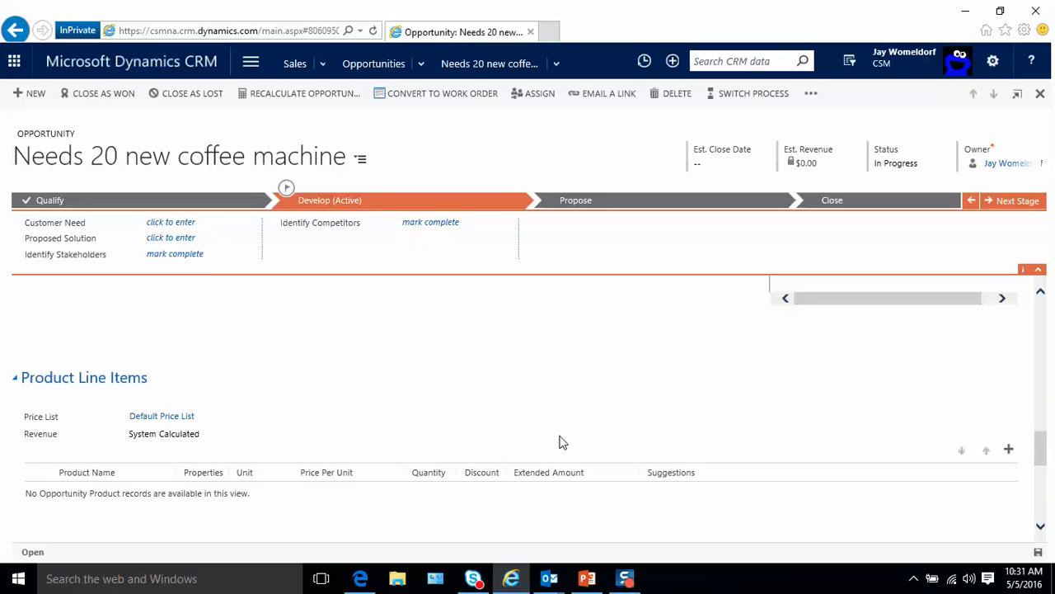
pyautogui.click(1009, 451)
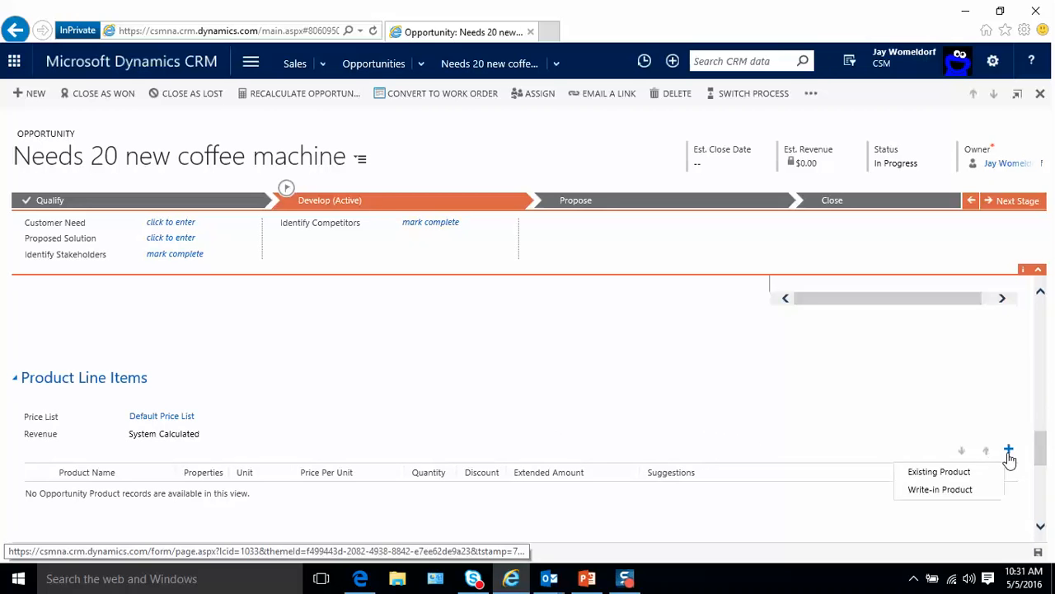
# - Add the existing product HD9300 at quantity 20, giving an extended amount of $36,000.00
pyautogui.click(952, 477)
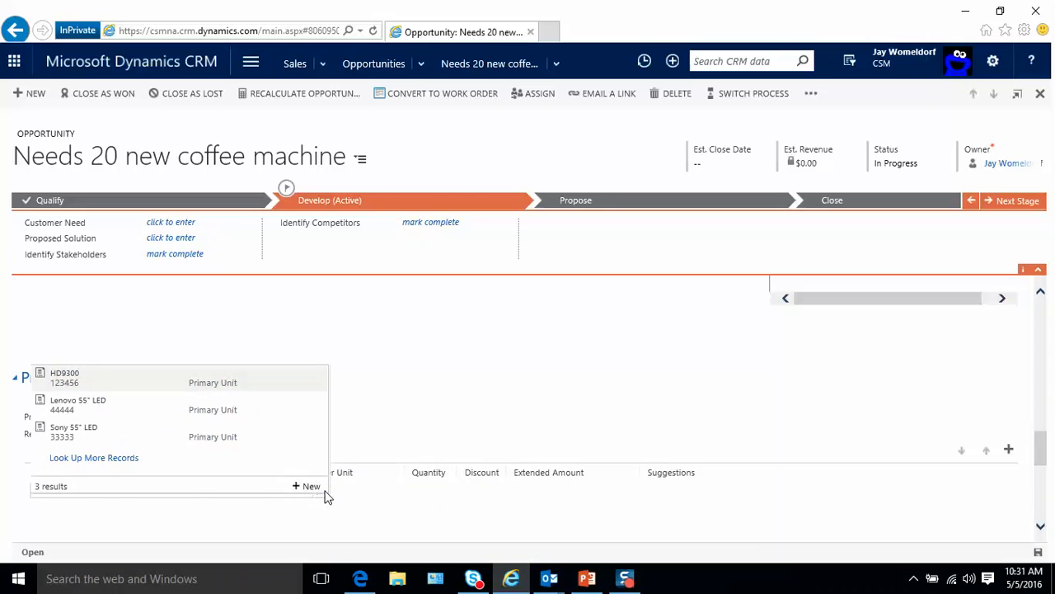
pyautogui.click(122, 381)
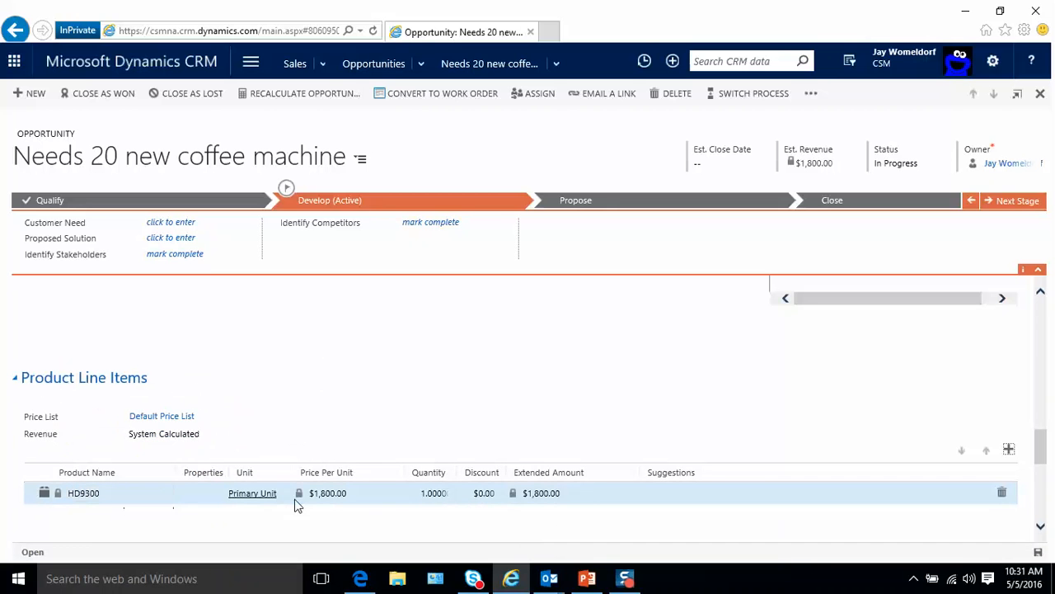
pyautogui.click(327, 501)
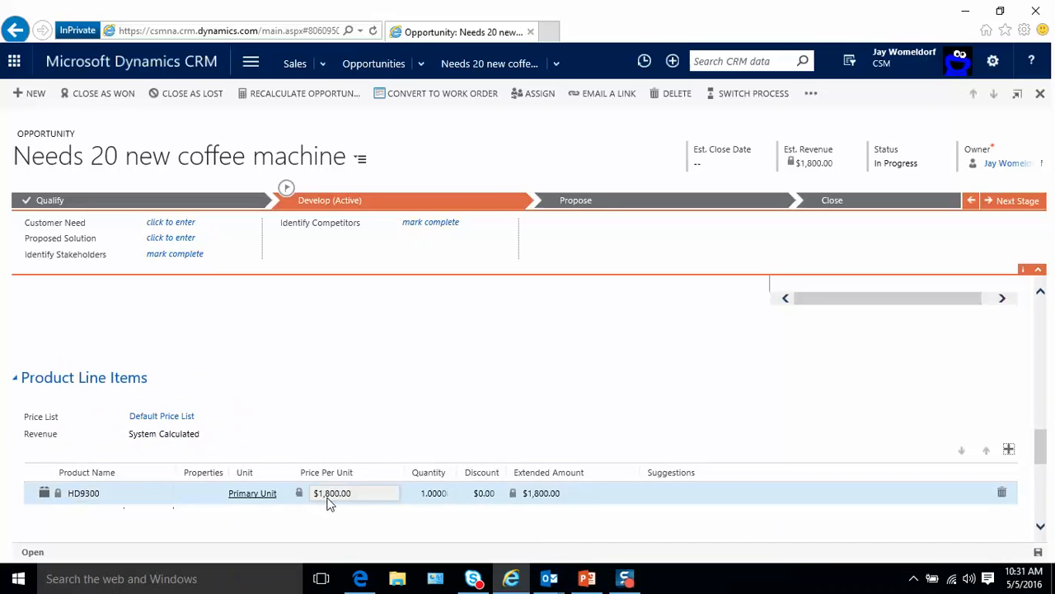
pyautogui.click(440, 493)
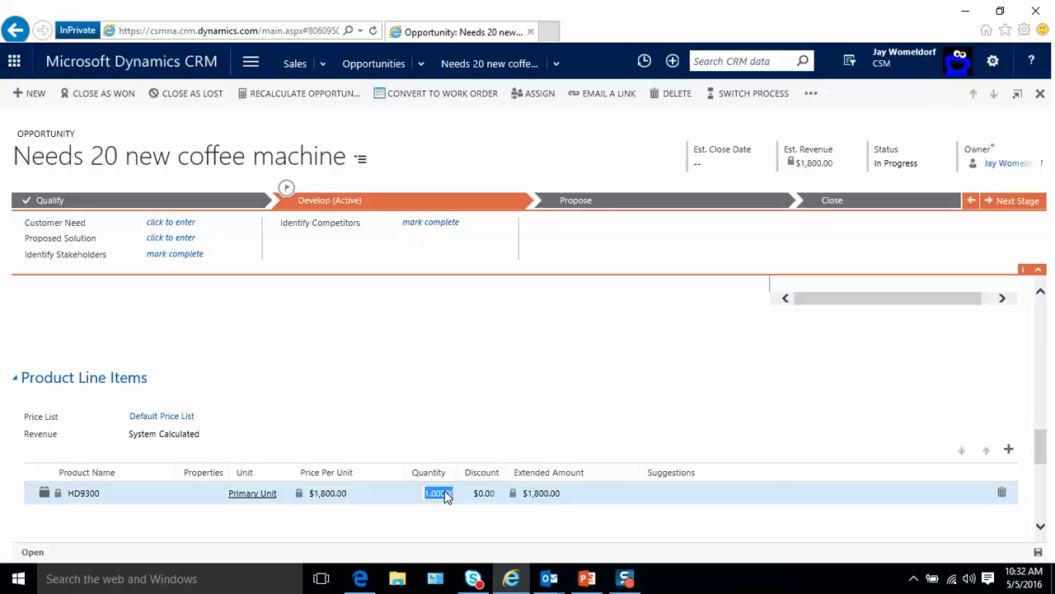
pyautogui.write('20')
pyautogui.press('Tab')
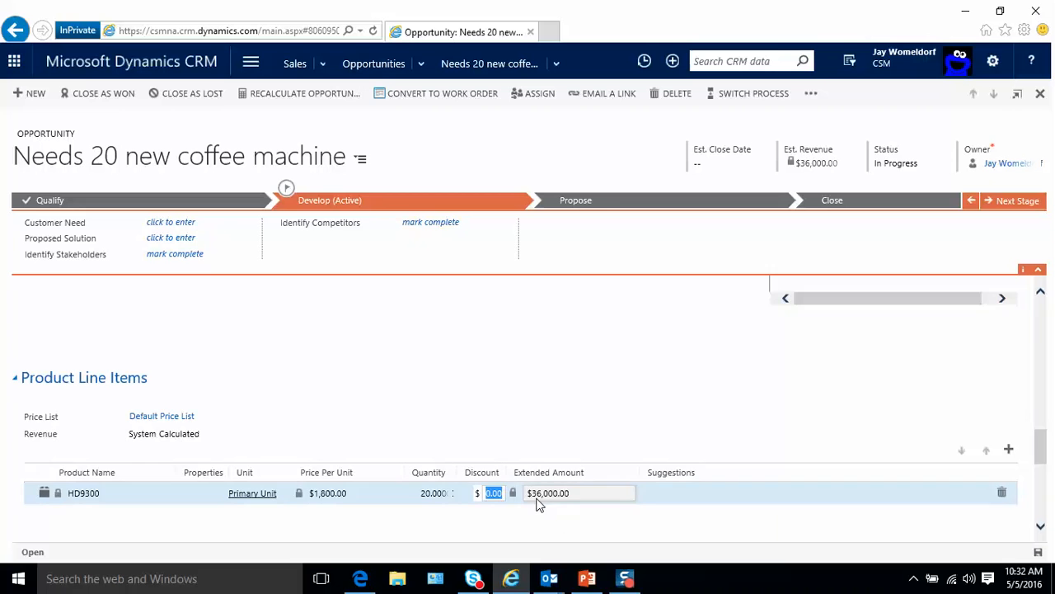
pyautogui.scroll(-4, 416, 532)
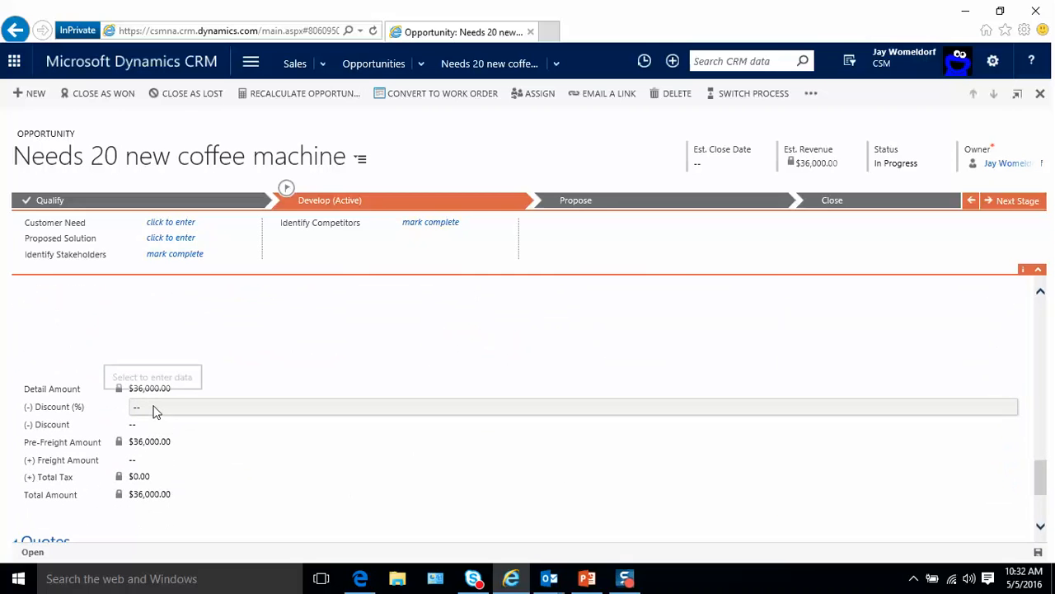
pyautogui.scroll(-2, 231, 478)
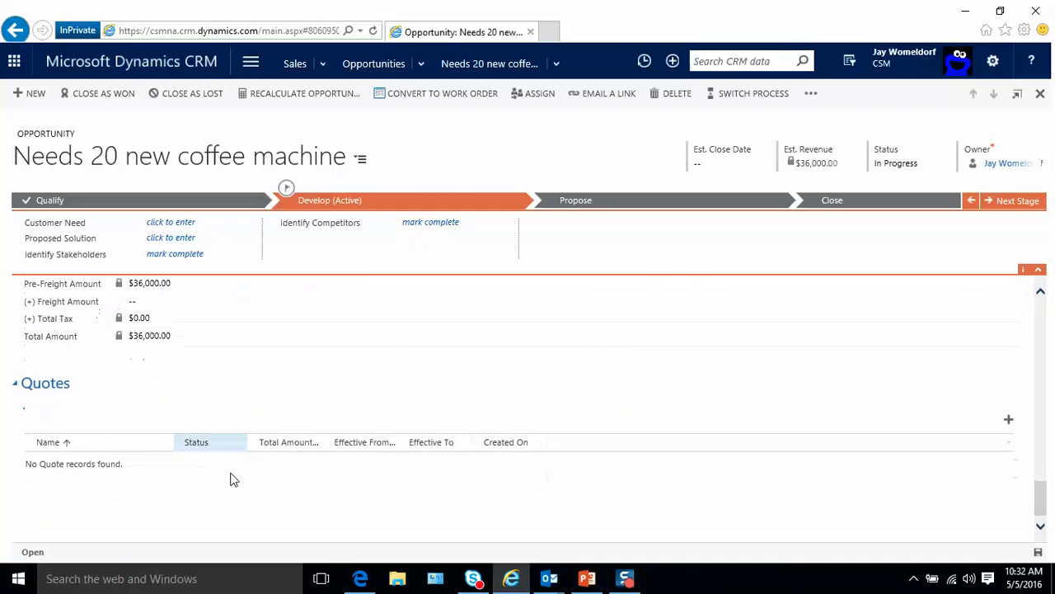
pyautogui.scroll(5, 334, 450)
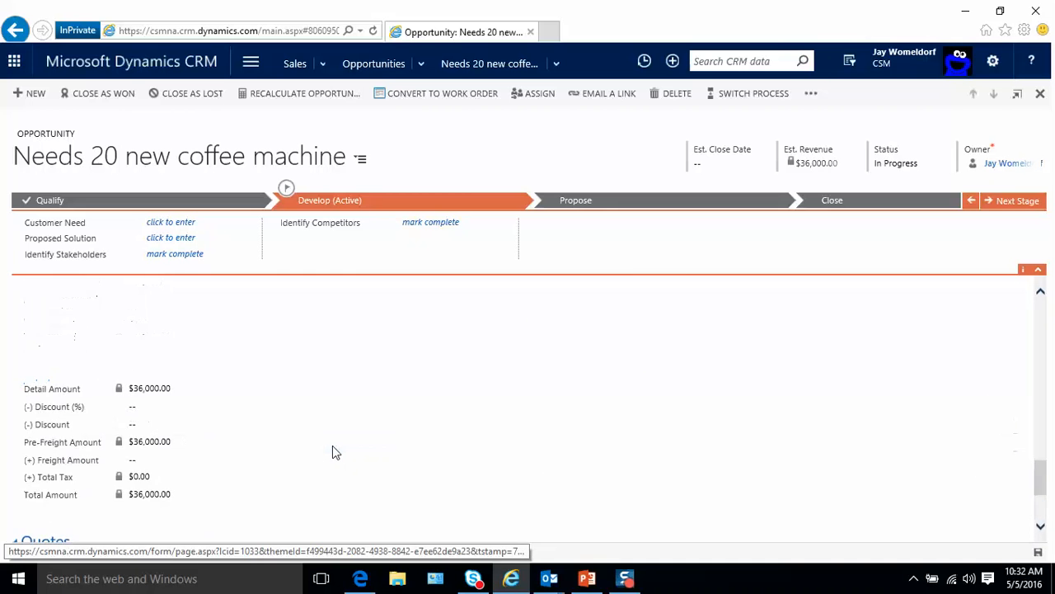
pyautogui.scroll(10, 334, 450)
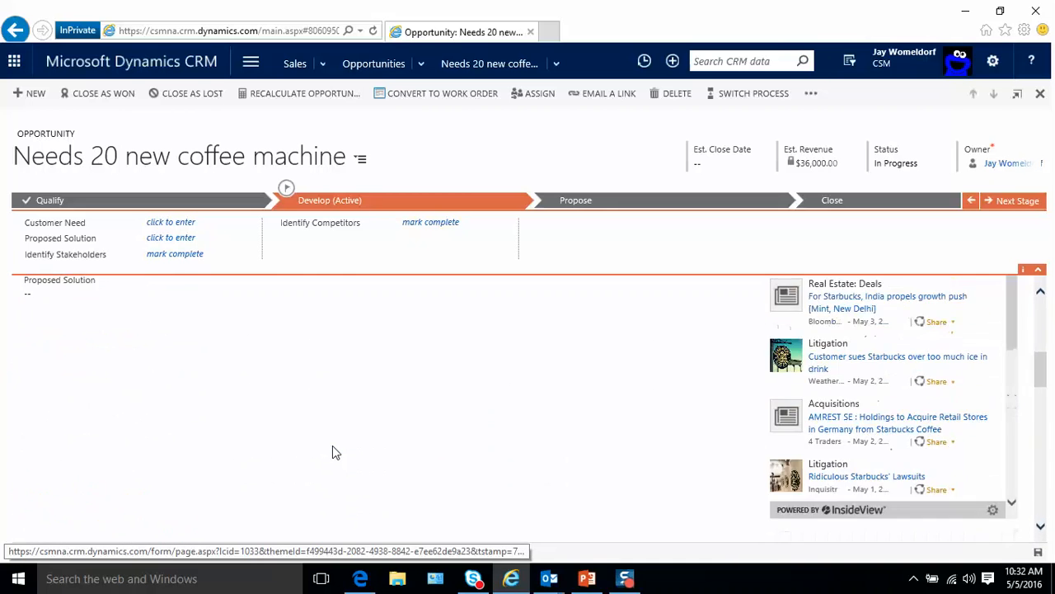
pyautogui.scroll(2, 334, 452)
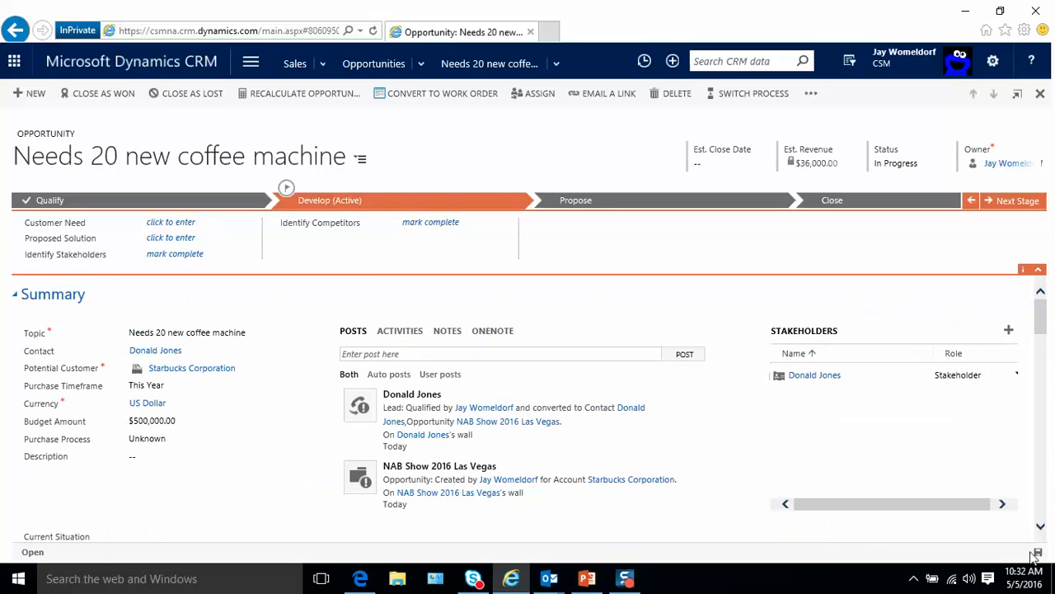